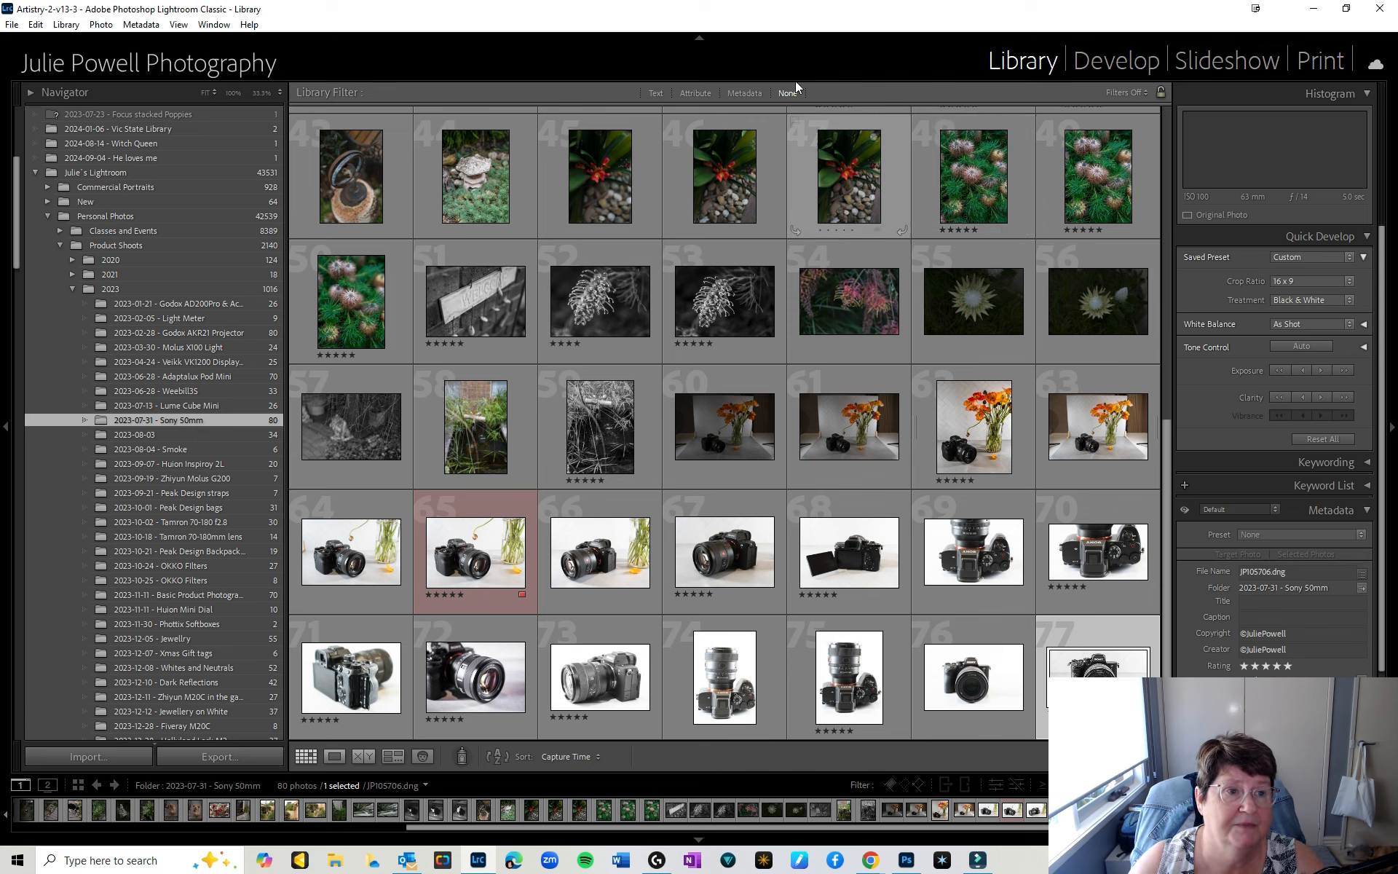
Start a photo import and choose the Selected subfolder of the 2024-11-22 Summer Cottage Core shoot as the source.
{"action": "left_click", "coordinate": [11, 29]}
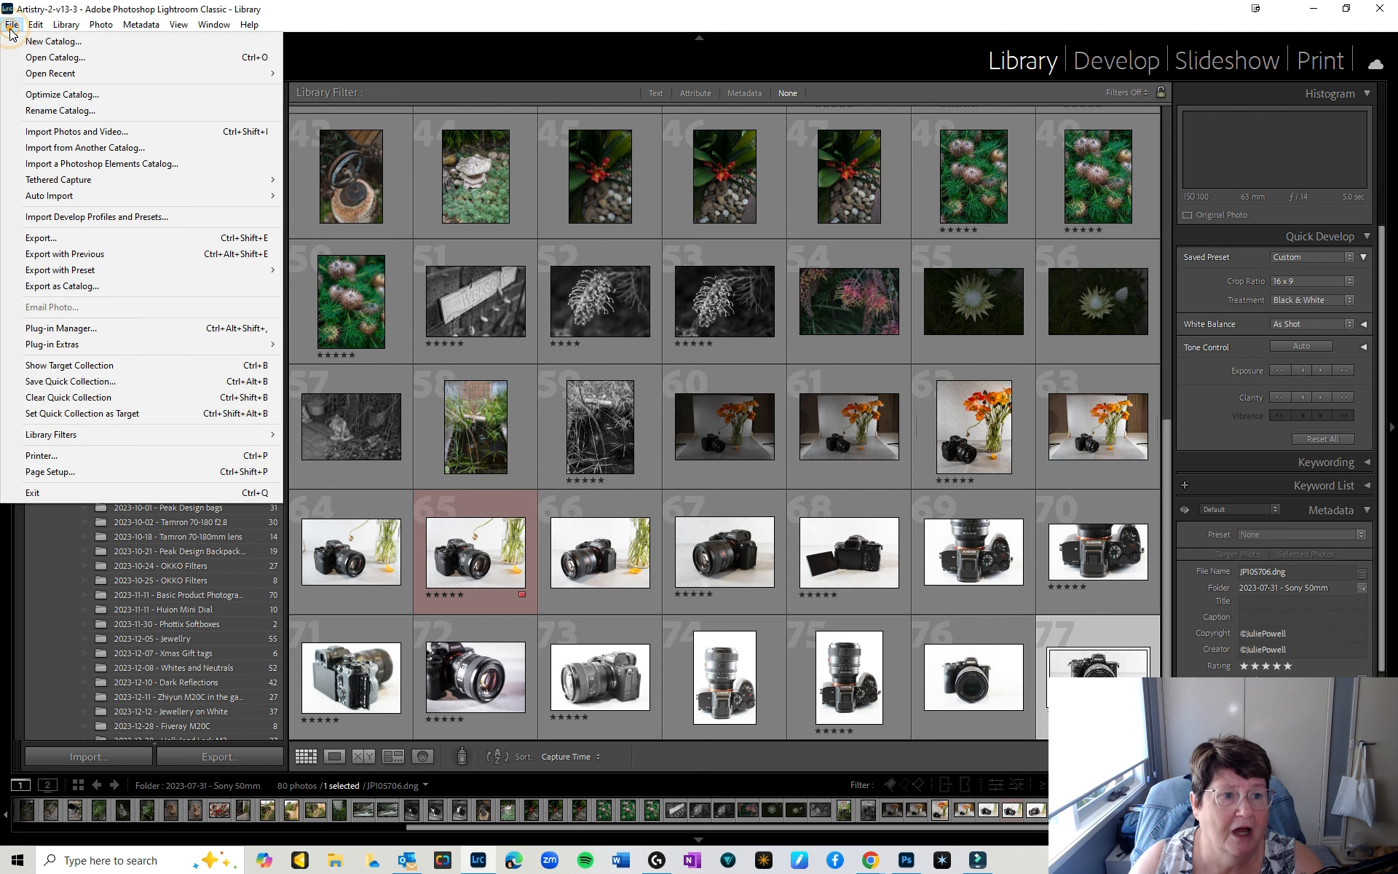
{"action": "left_click", "coordinate": [51, 132]}
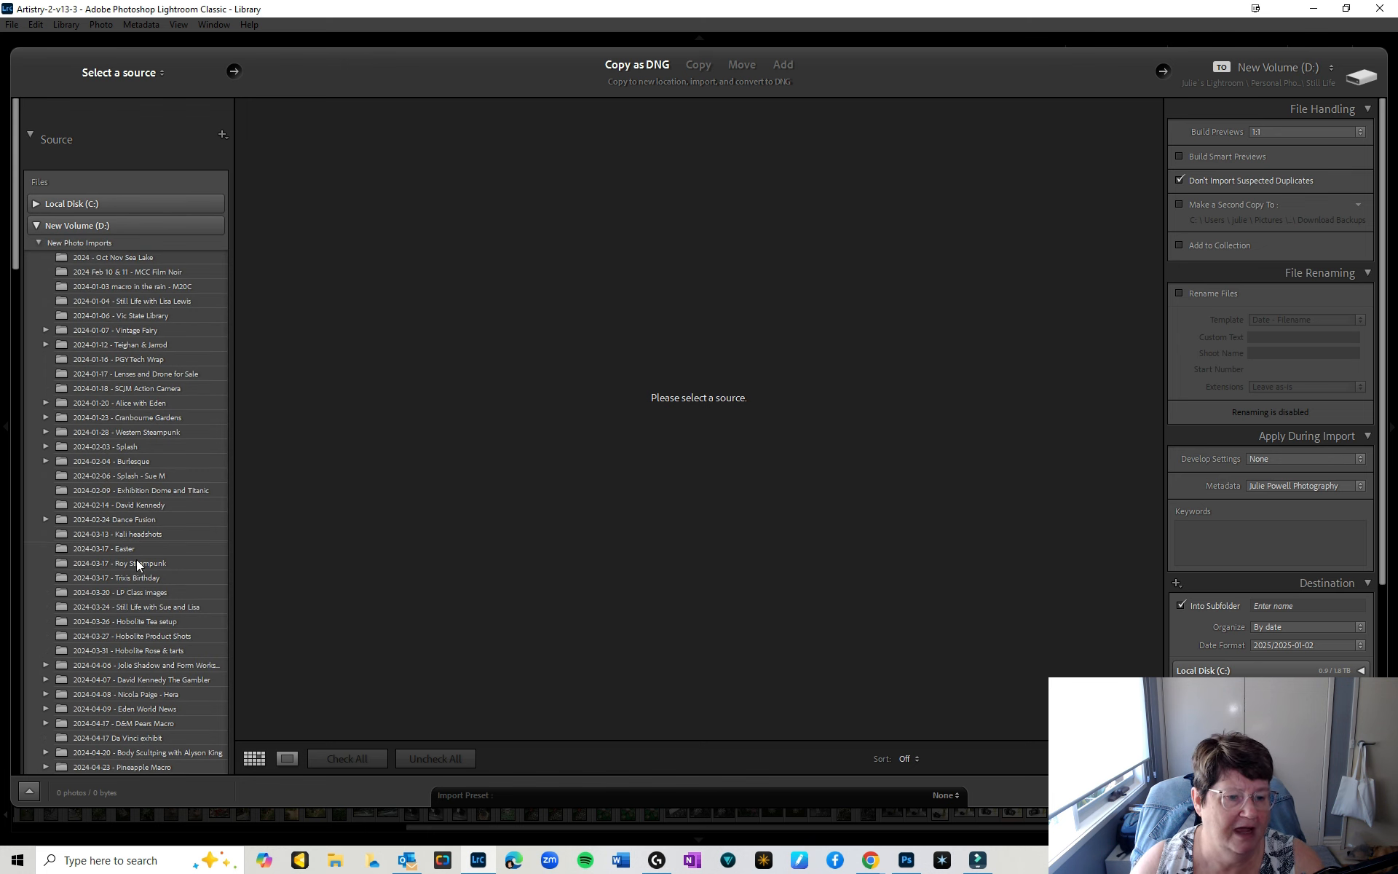
{"action": "scroll", "coordinate": [143, 580], "scroll_direction": "down", "scroll_amount": 4}
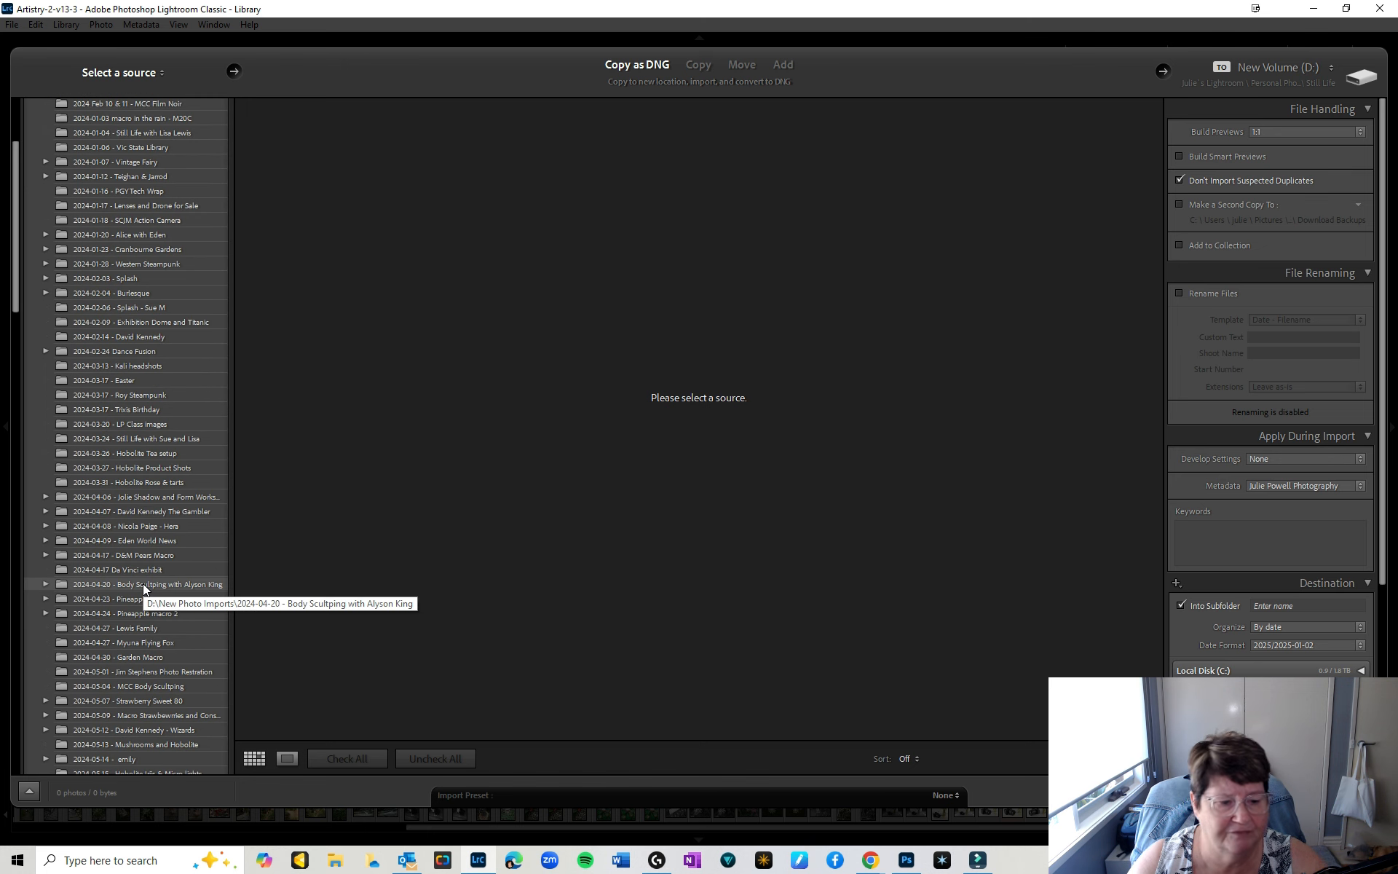
{"action": "scroll", "coordinate": [143, 584], "scroll_direction": "down", "scroll_amount": 8}
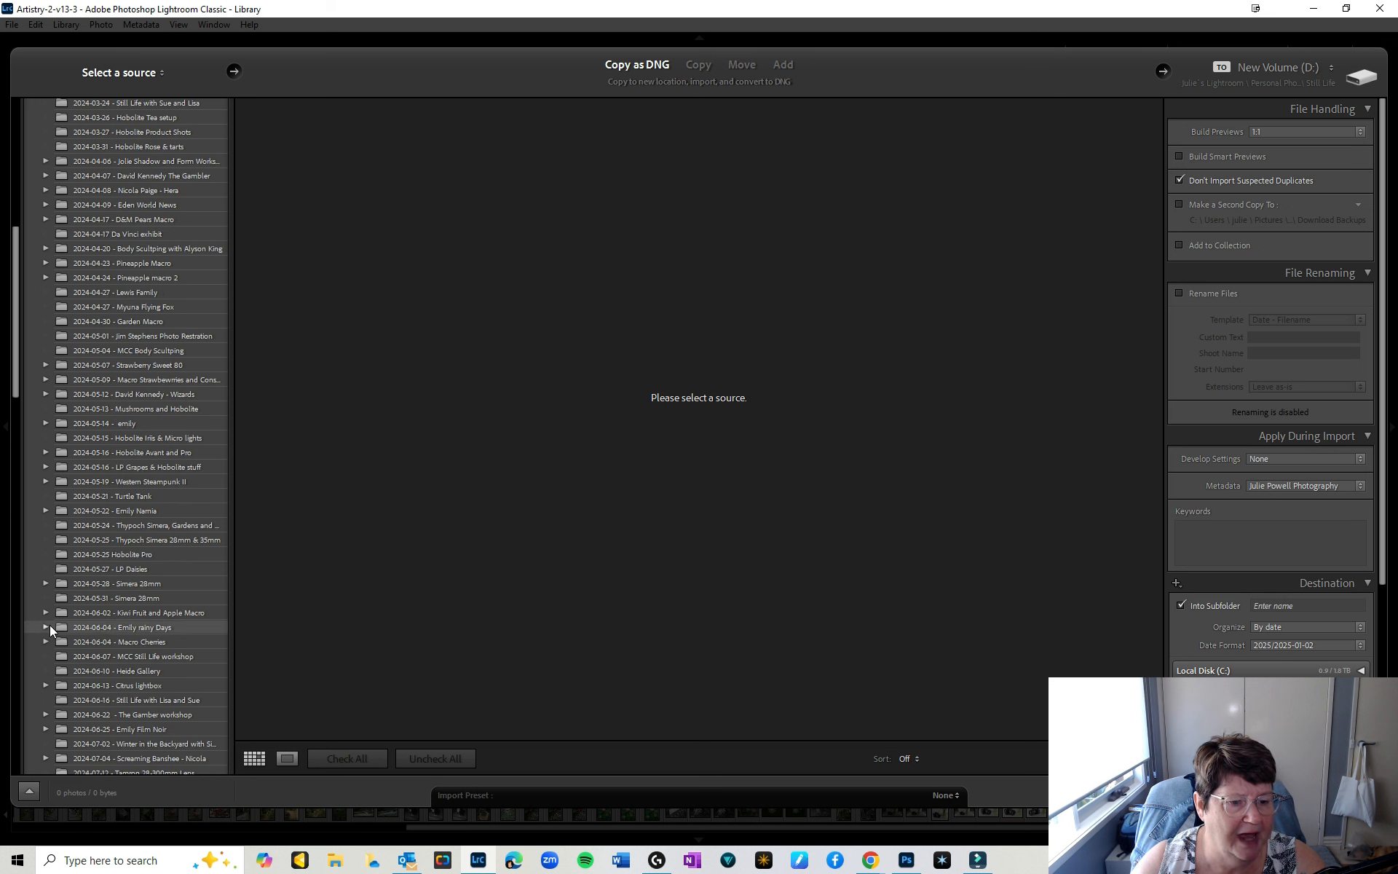
{"action": "scroll", "coordinate": [99, 630], "scroll_direction": "down", "scroll_amount": 12}
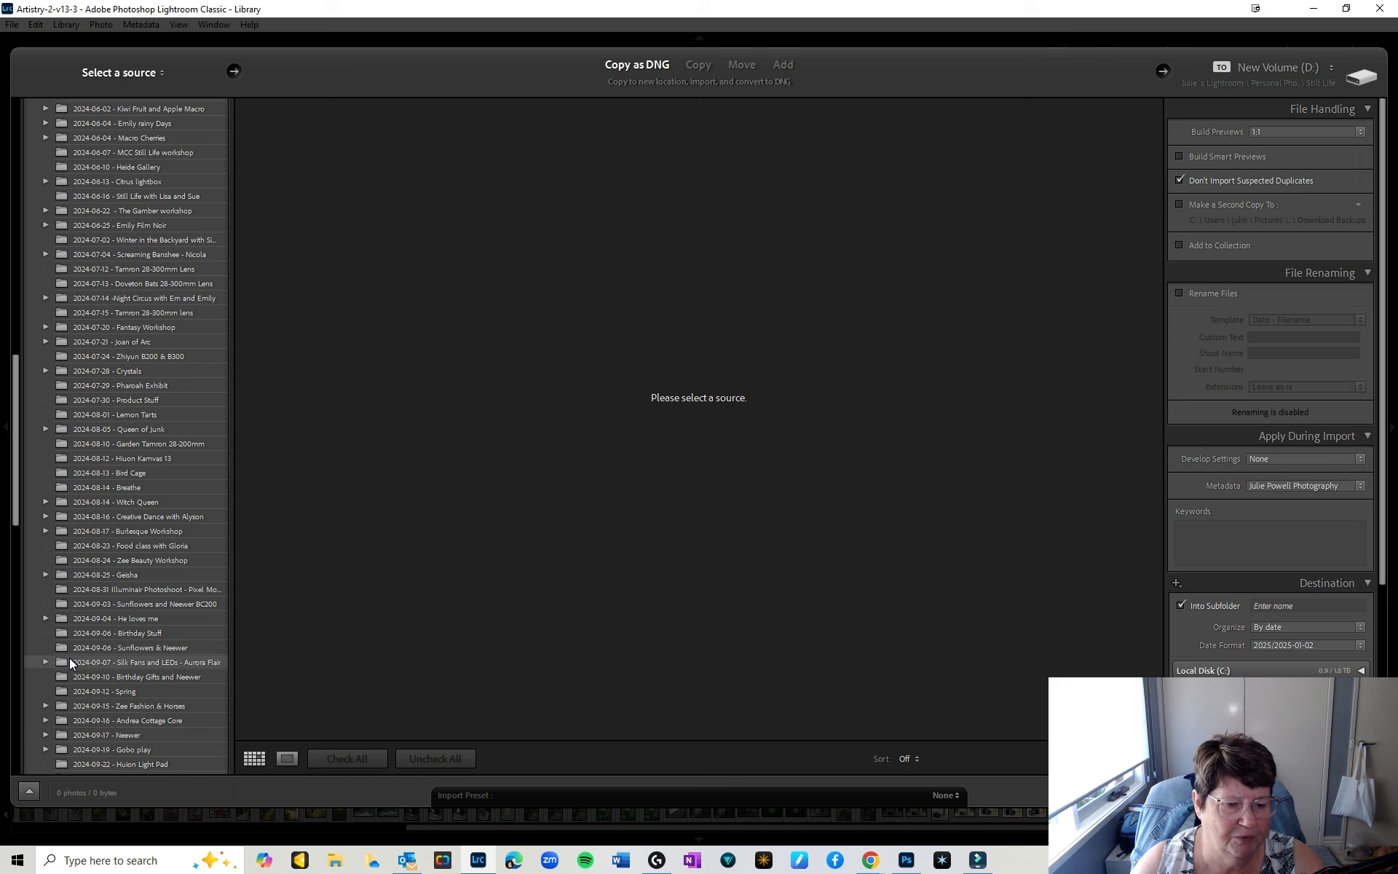
{"action": "scroll", "coordinate": [69, 657], "scroll_direction": "down", "scroll_amount": 12}
{"action": "left_click", "coordinate": [116, 641]}
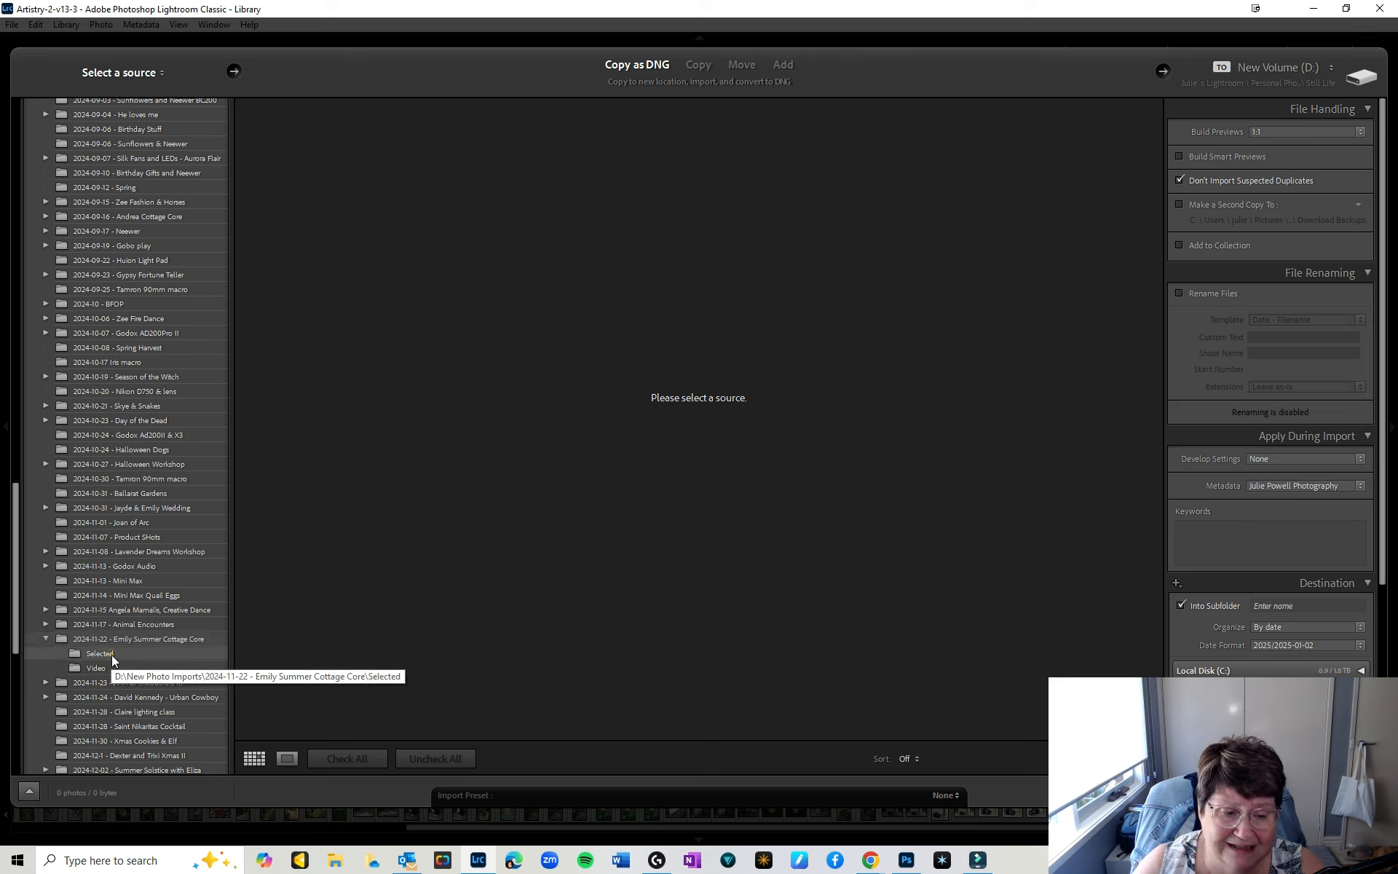
{"action": "left_click", "coordinate": [111, 654]}
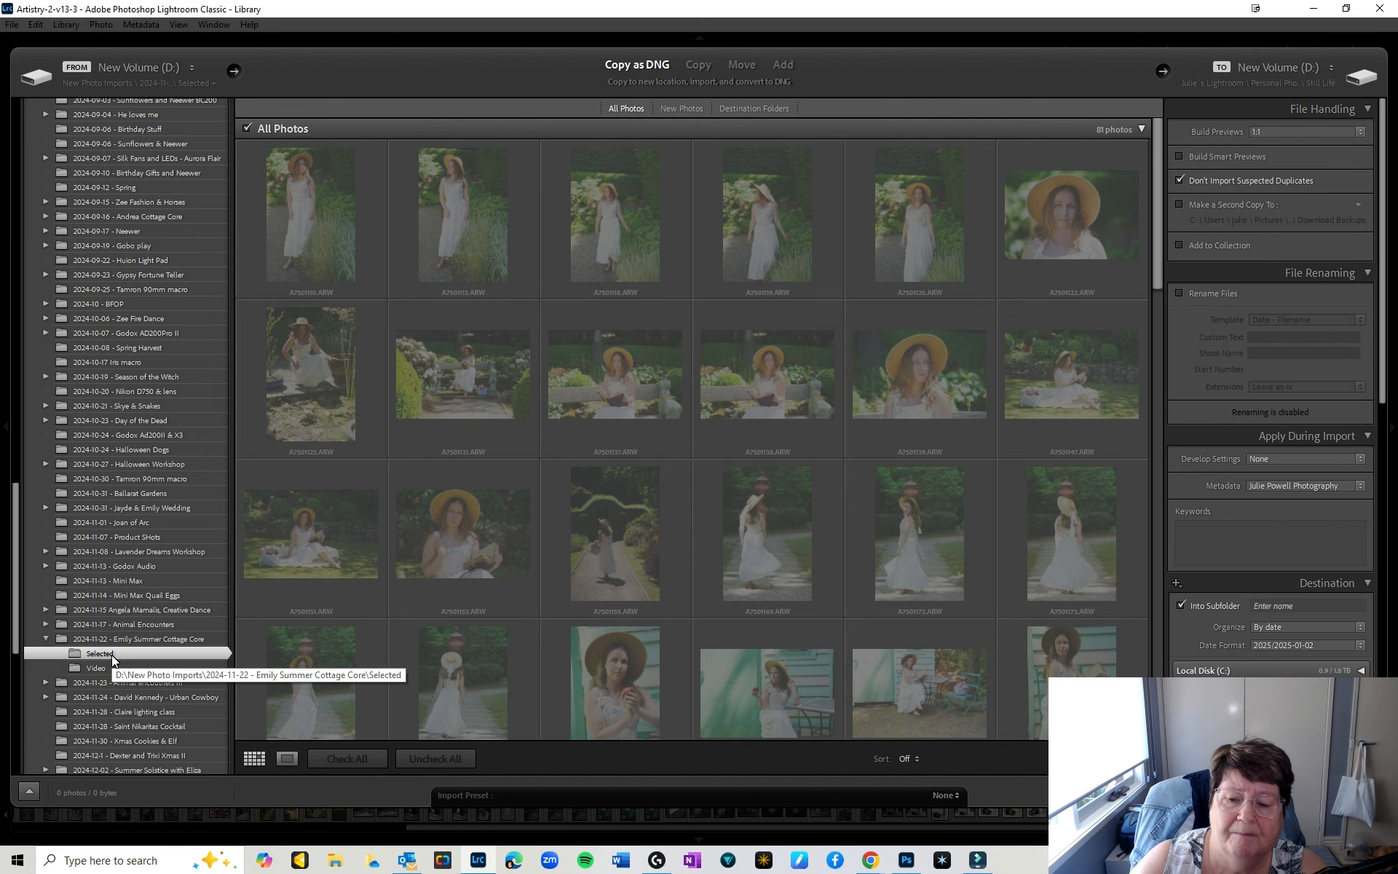
{"action": "scroll", "coordinate": [828, 339], "scroll_direction": "down", "scroll_amount": 10}
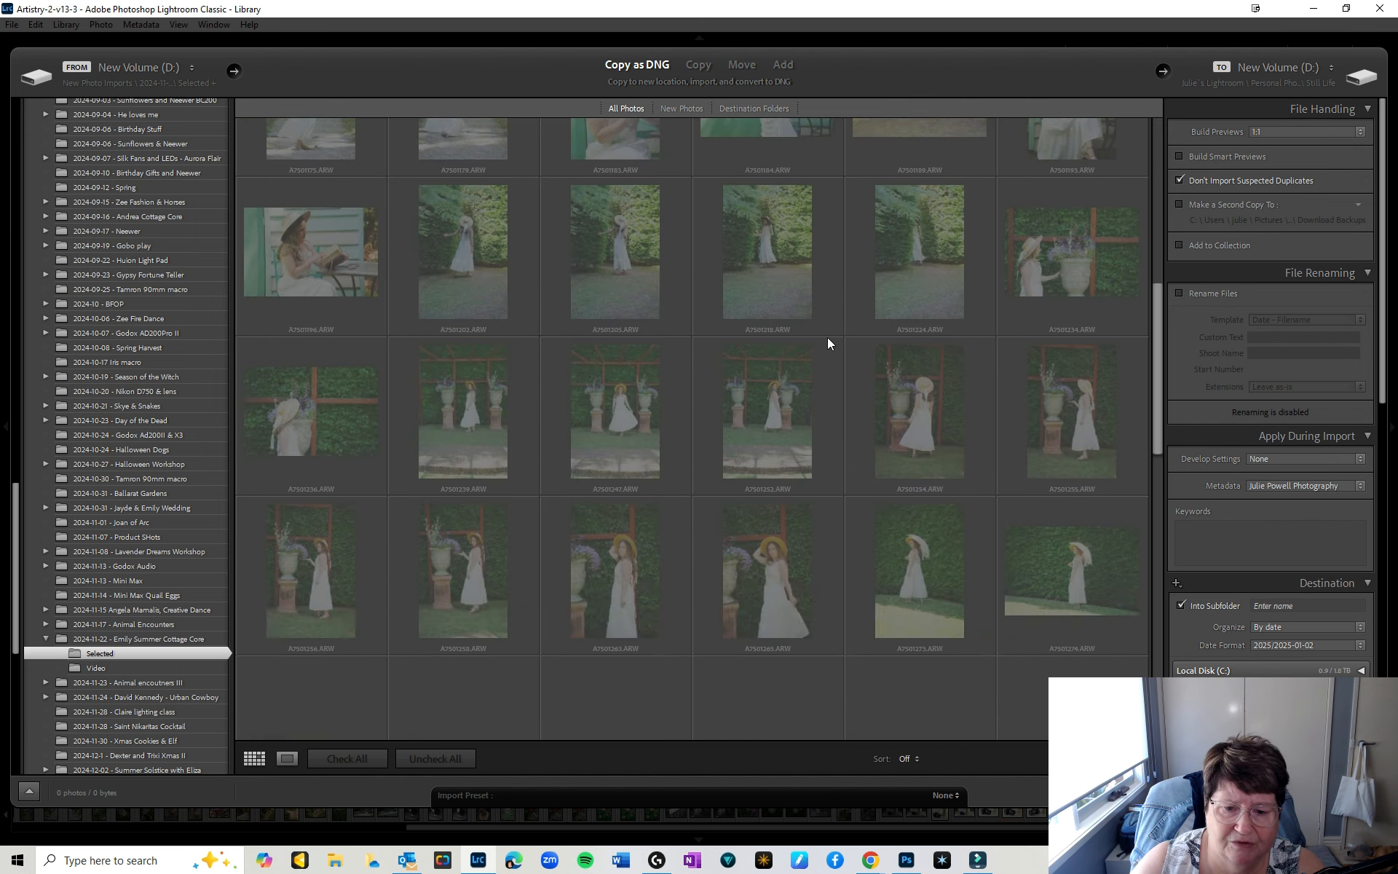
{"action": "scroll", "coordinate": [827, 337], "scroll_direction": "down", "scroll_amount": 3}
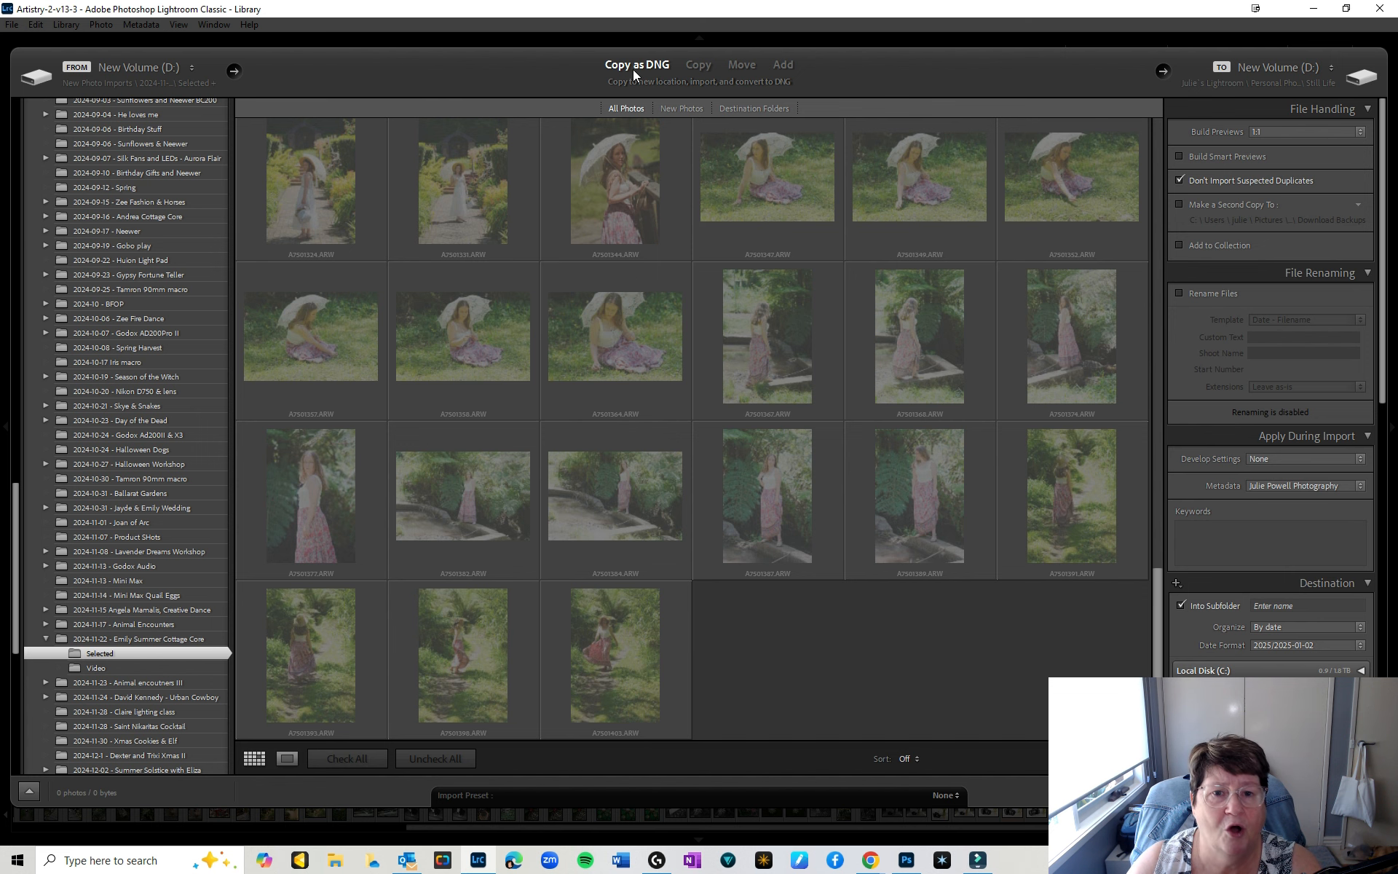
Set the import destination to Personal Photos\Studio Shoots, check its 2025 subfolder, and cancel the import.
{"action": "left_click", "coordinate": [1243, 77]}
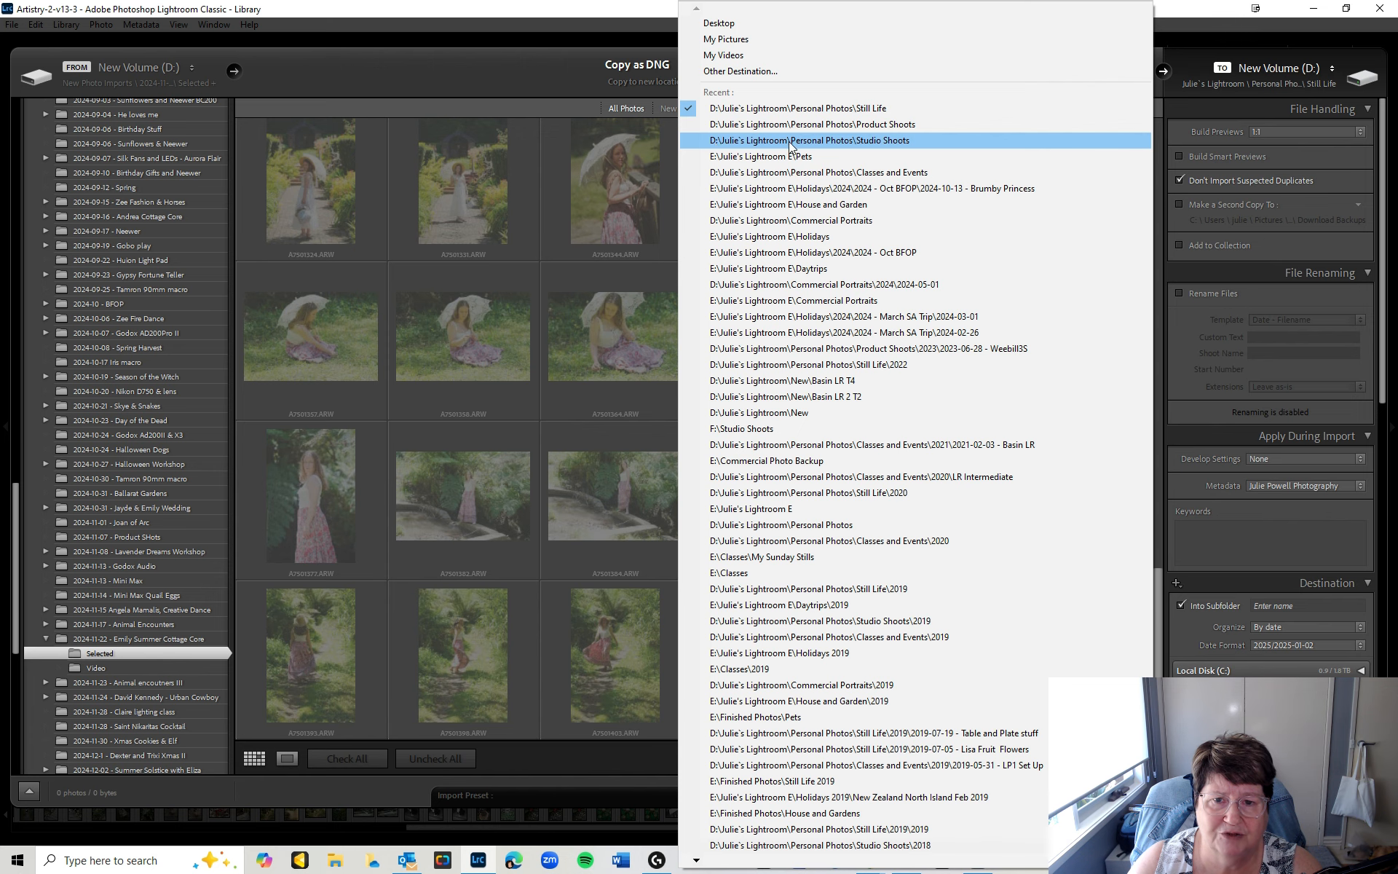
{"action": "left_click", "coordinate": [878, 141]}
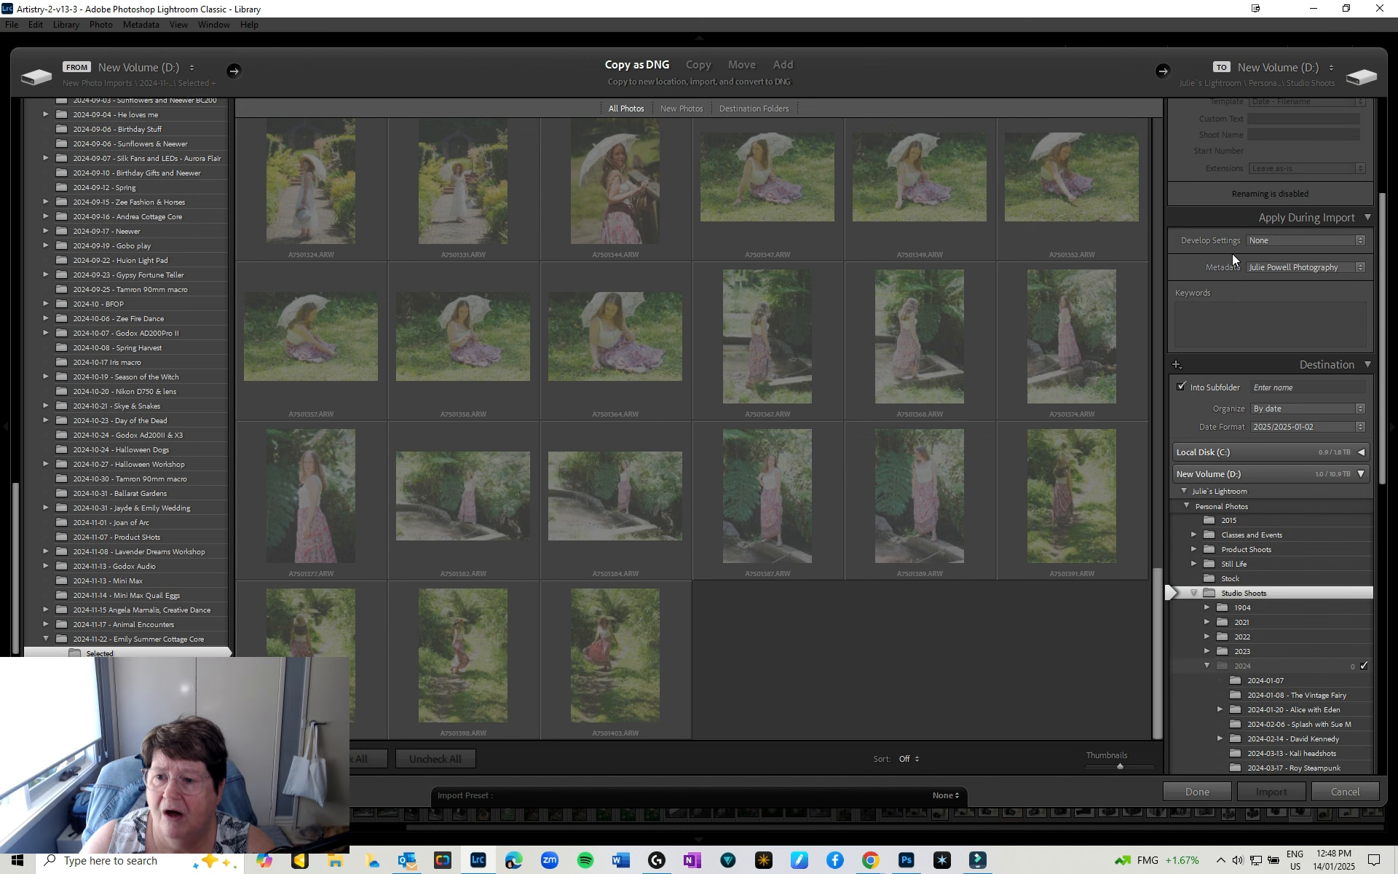
{"action": "left_click", "coordinate": [1367, 218]}
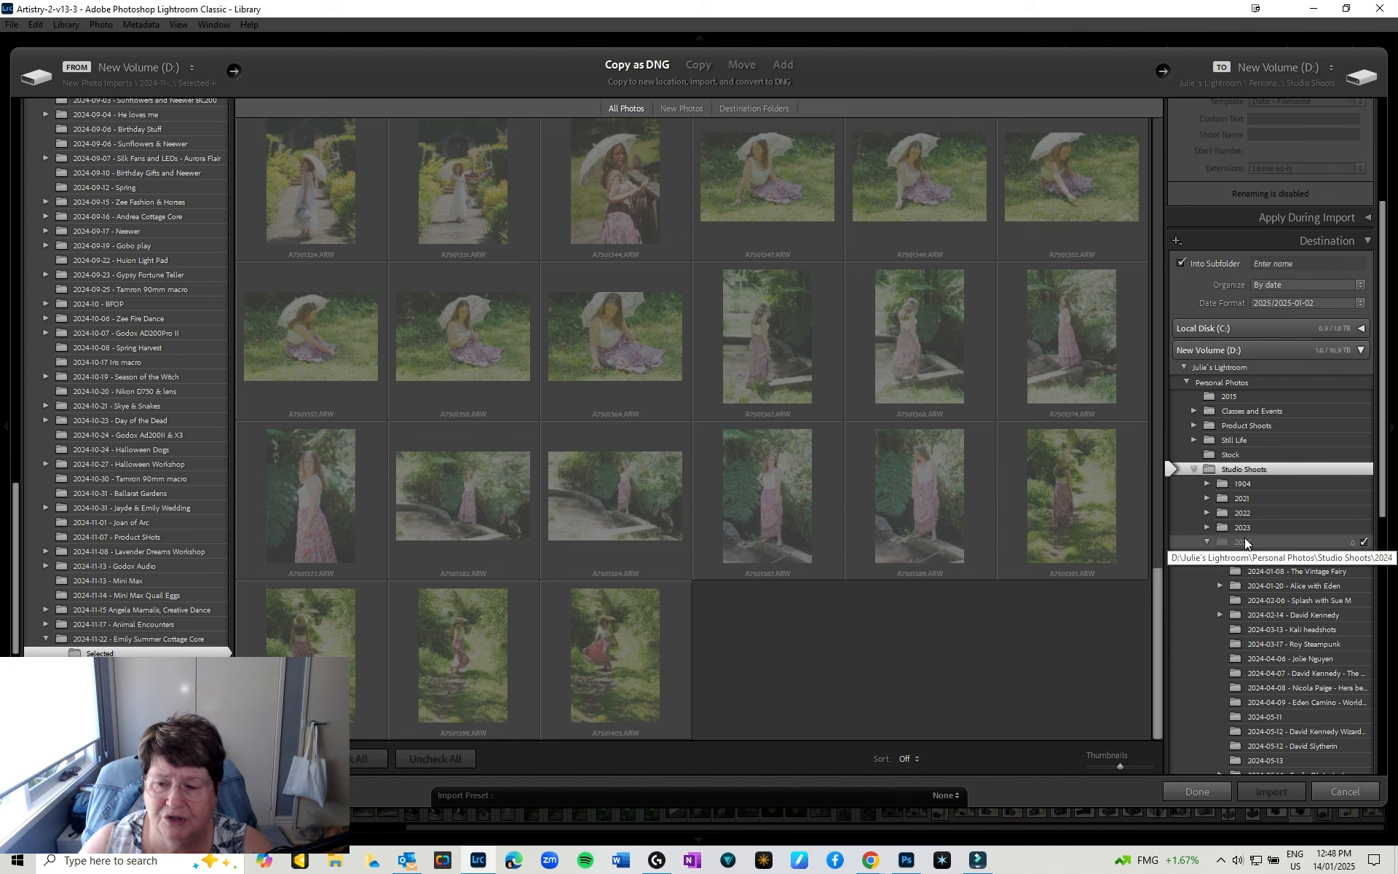
{"action": "left_click", "coordinate": [1207, 541]}
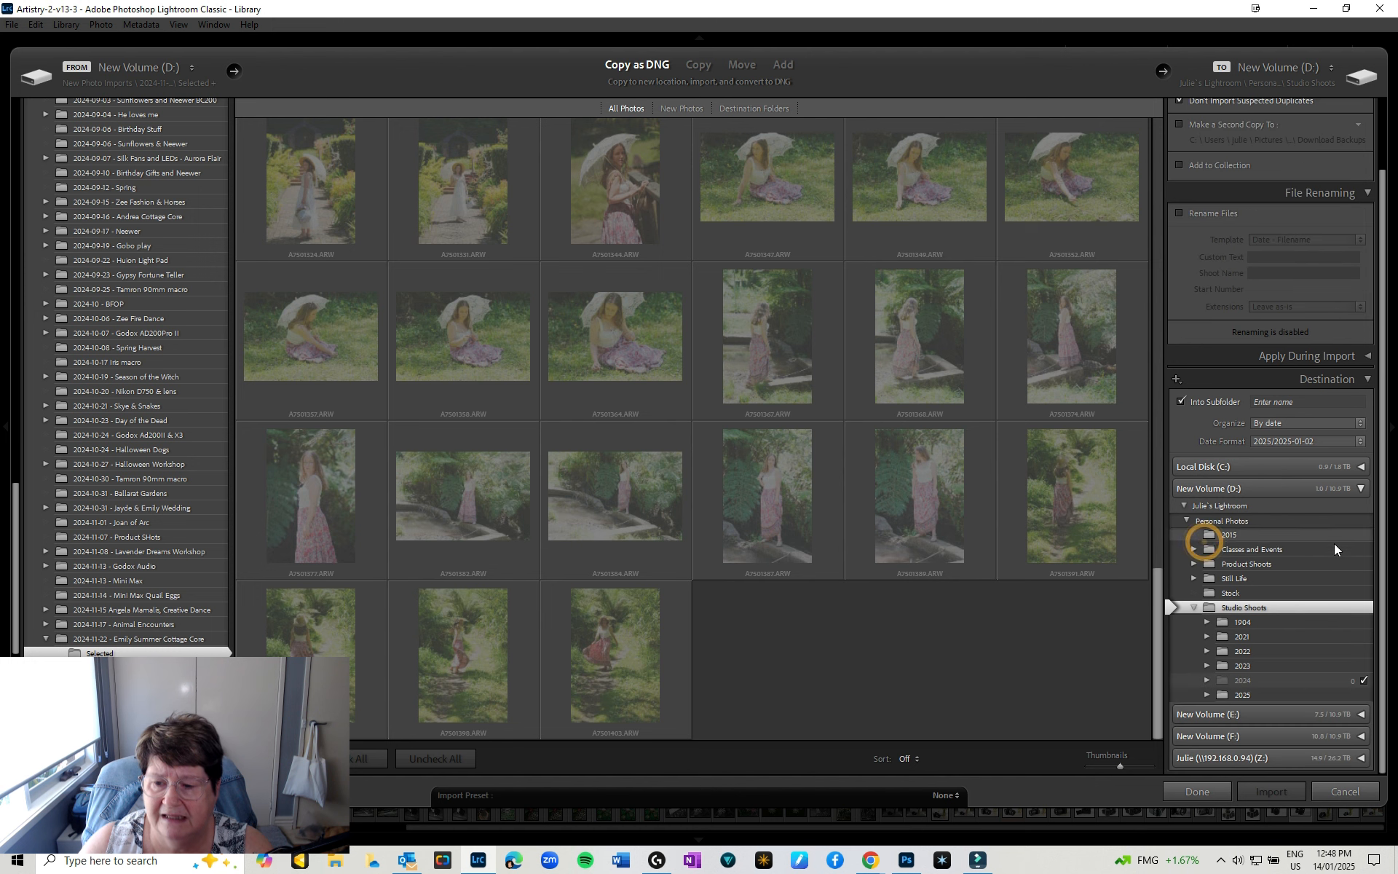
{"action": "left_click", "coordinate": [1206, 695]}
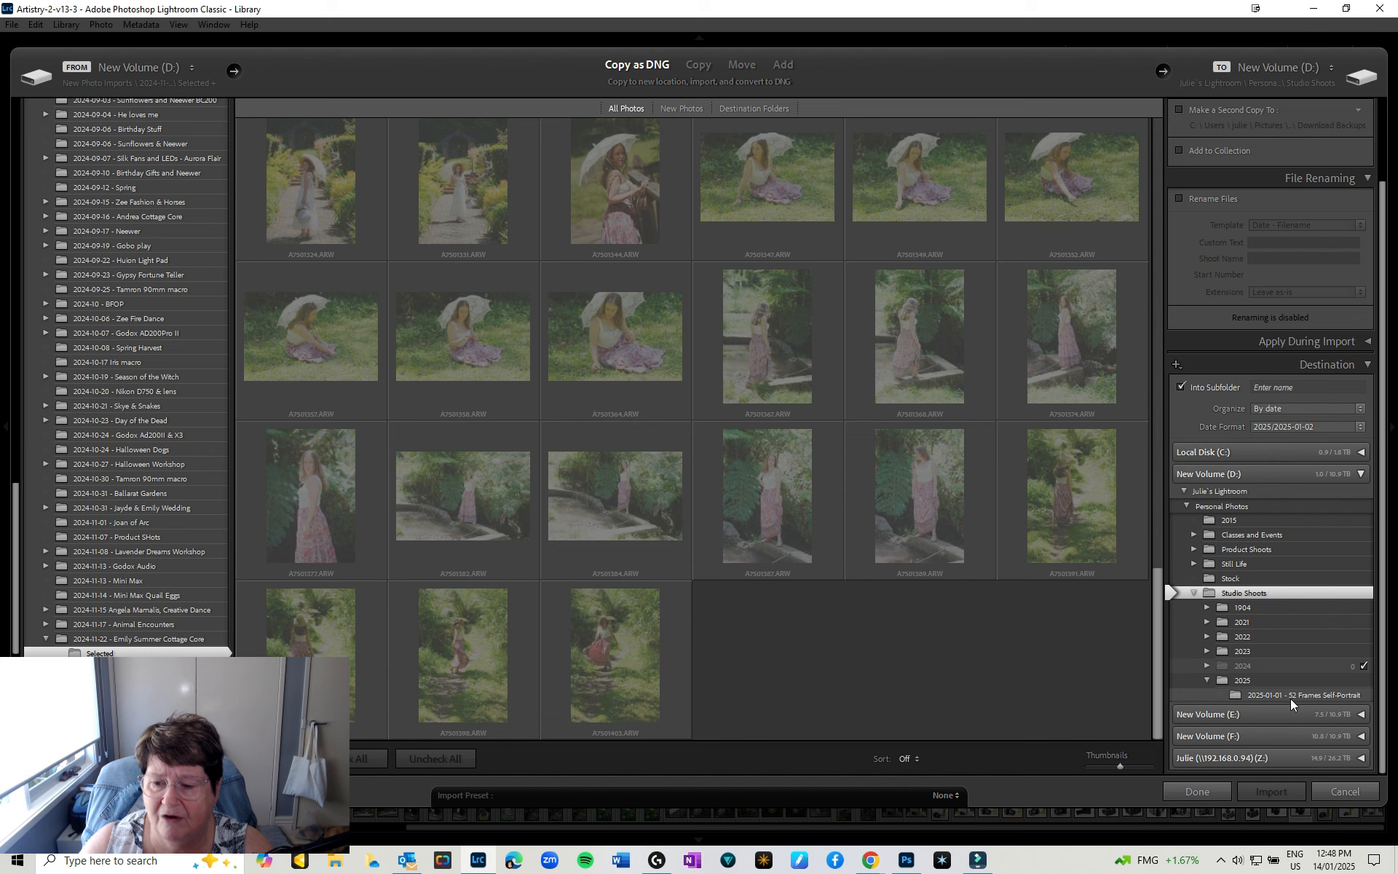
{"action": "left_click", "coordinate": [1207, 680]}
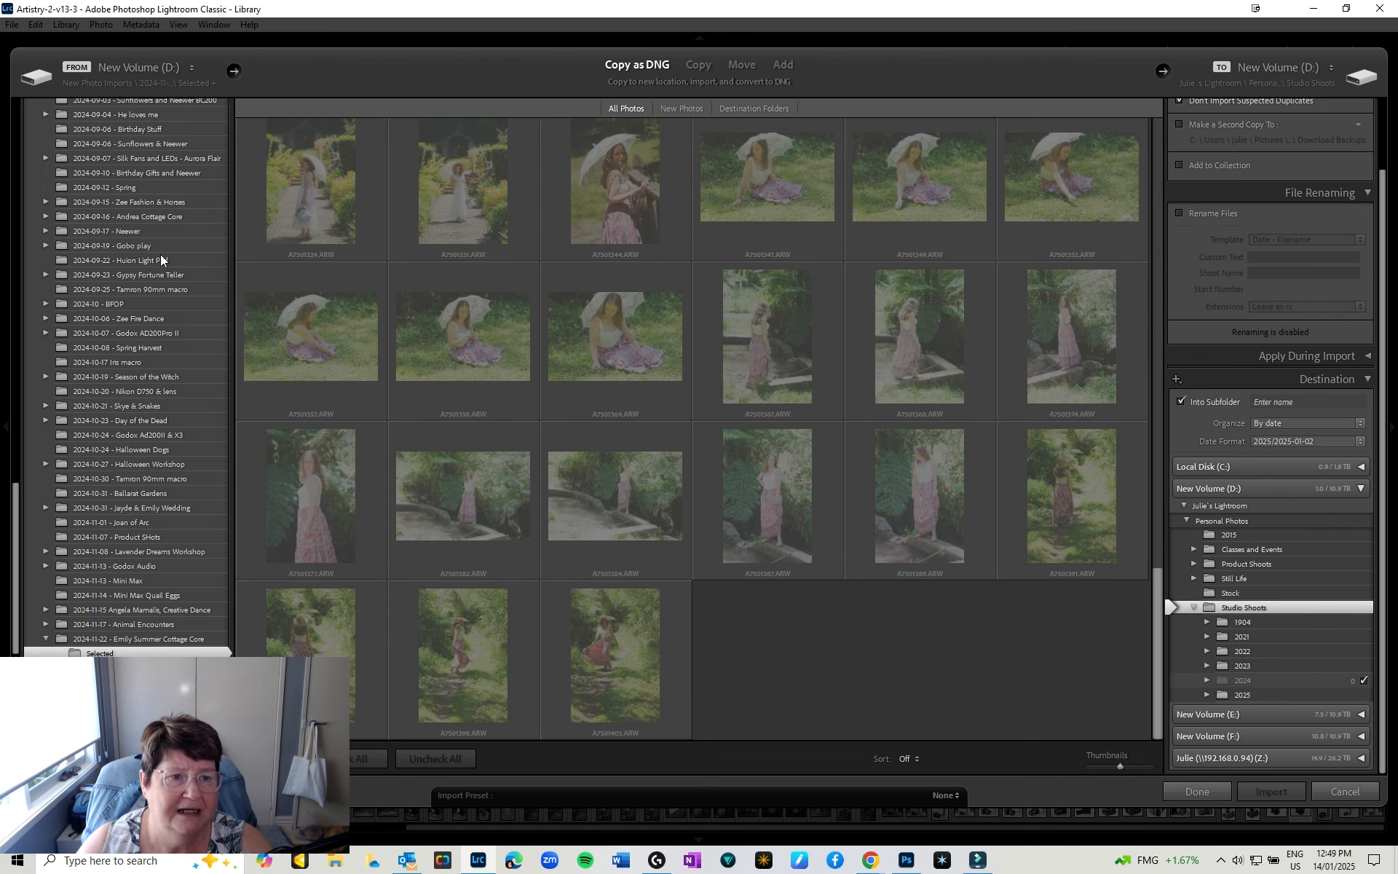
{"action": "left_click", "coordinate": [1339, 788]}
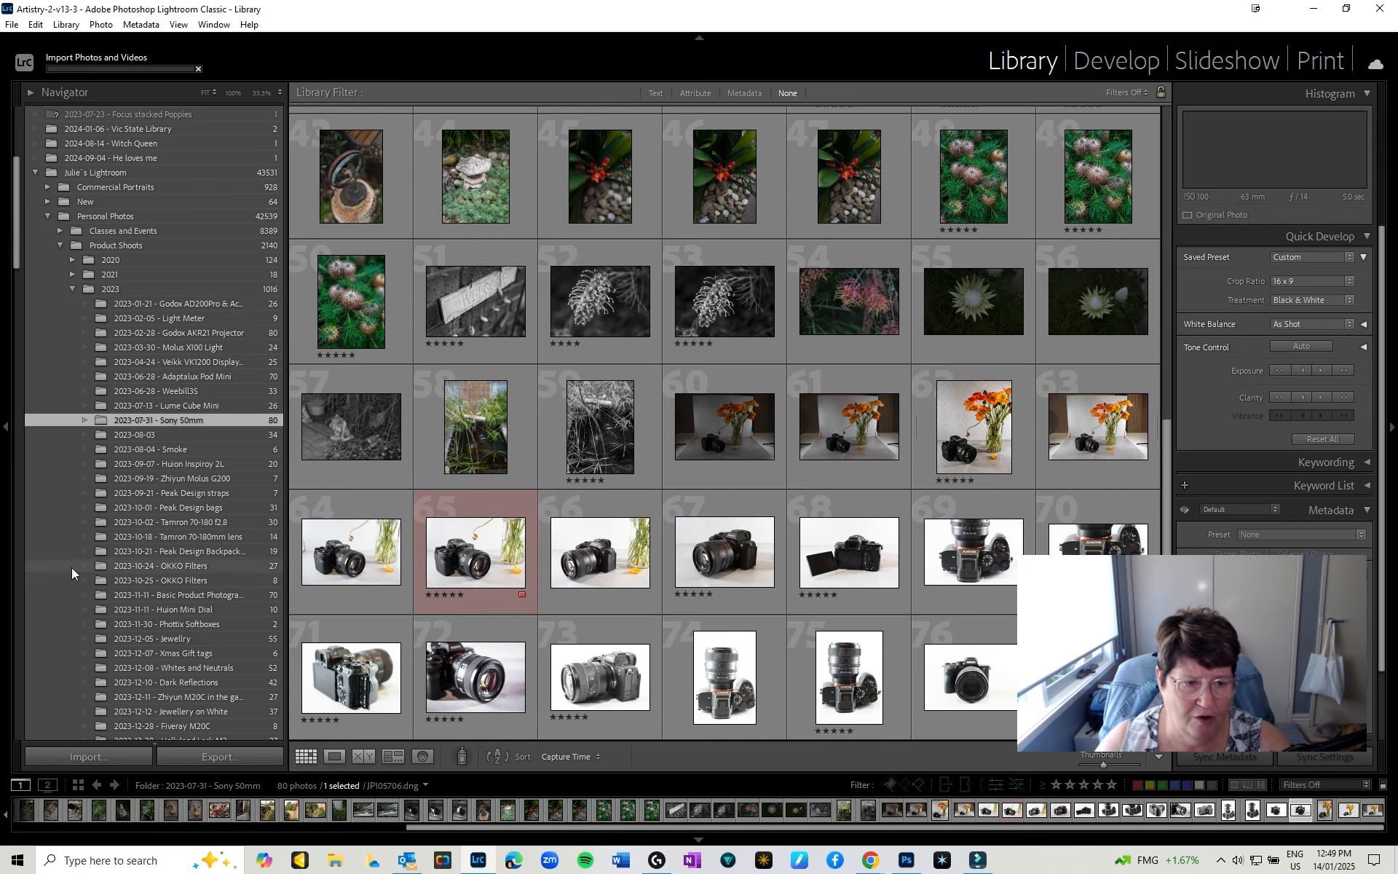
Collapse the Product Shoots folder and show the 2024-12-20 Film Noir folder from the 2024 Studio Shoots.
{"action": "left_click", "coordinate": [60, 245]}
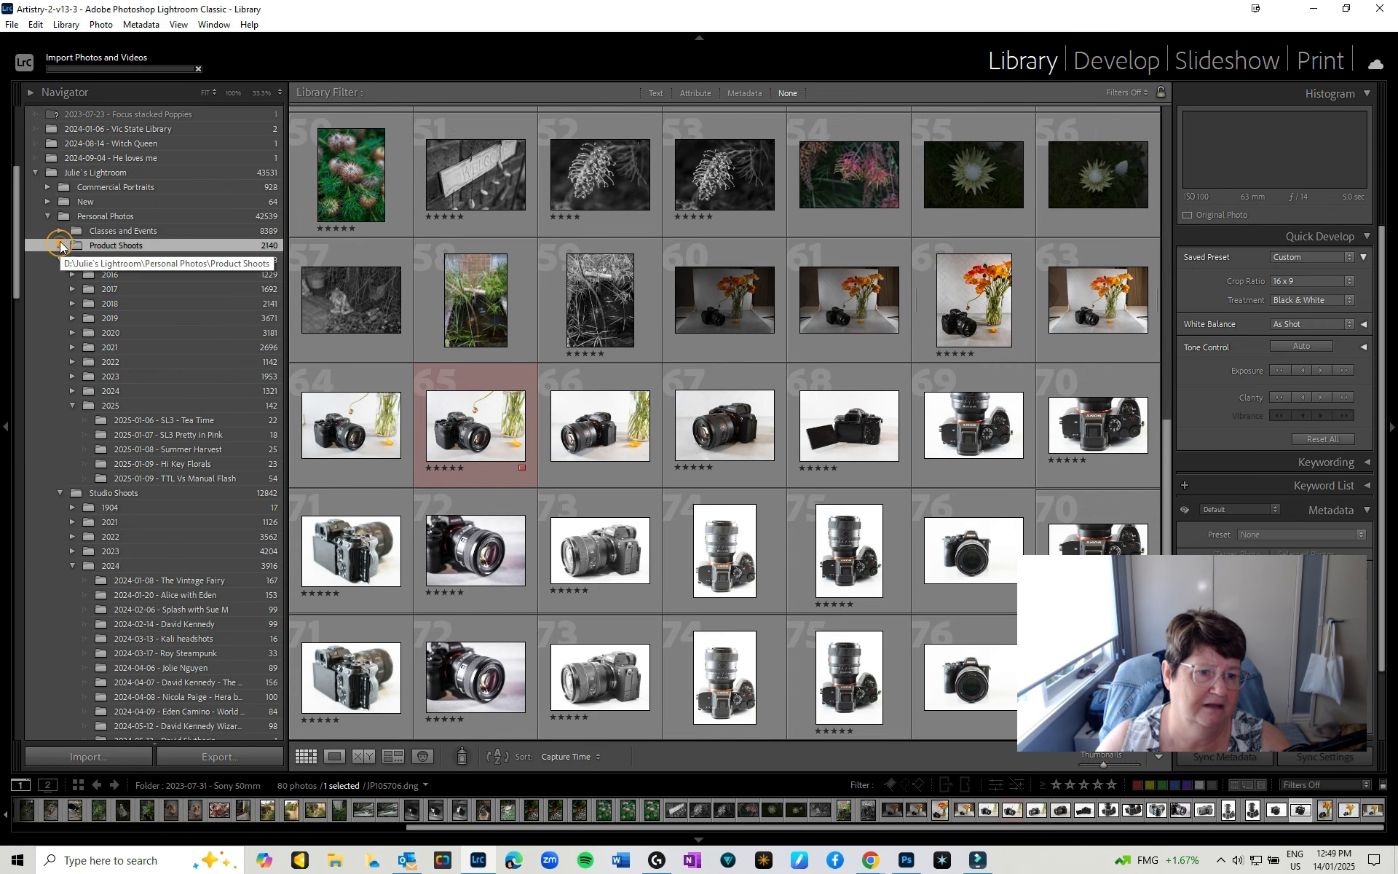
{"action": "scroll", "coordinate": [128, 571], "scroll_direction": "down", "scroll_amount": 3}
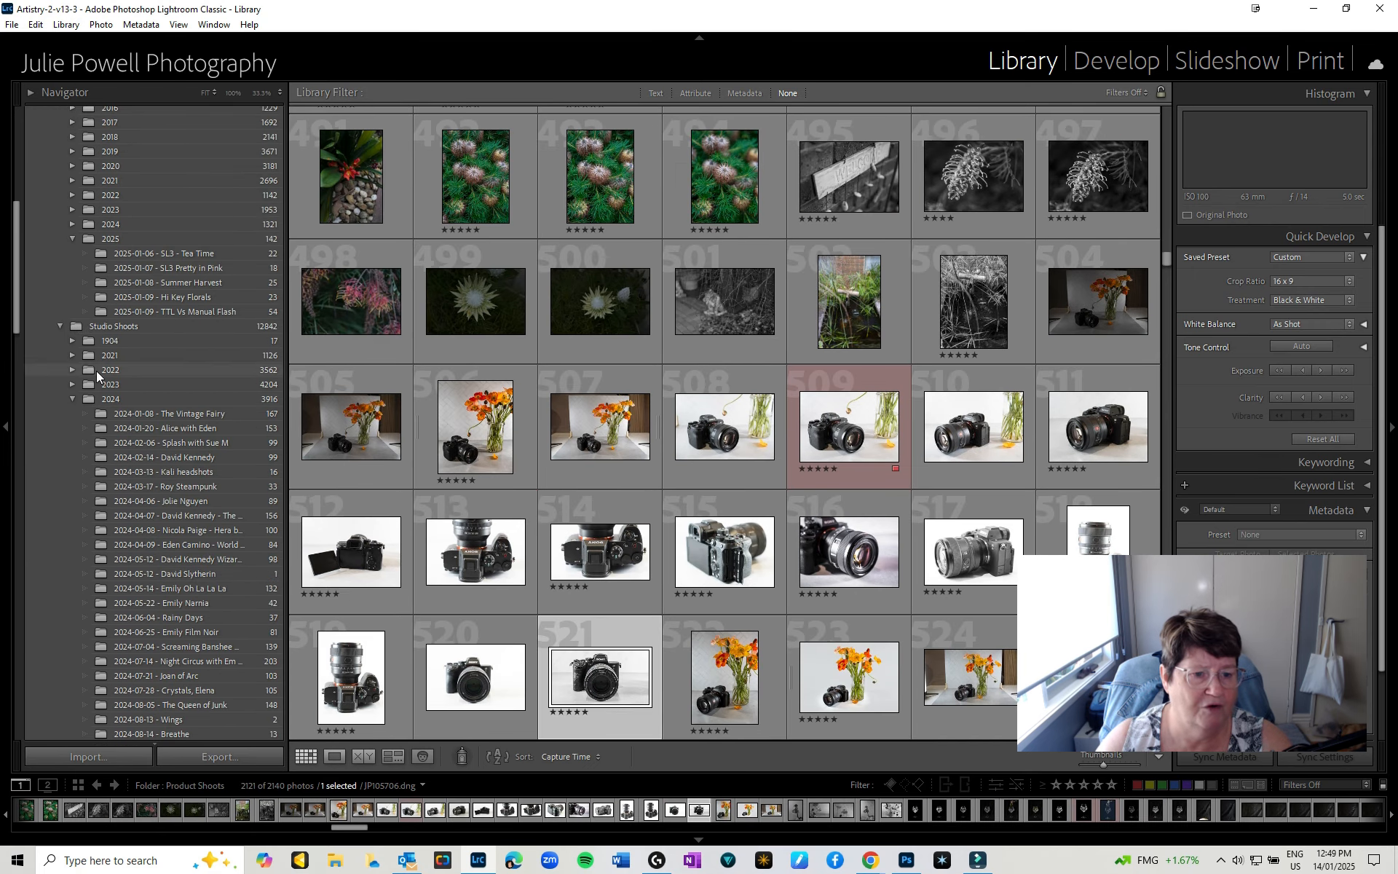
{"action": "scroll", "coordinate": [165, 653], "scroll_direction": "down", "scroll_amount": 6}
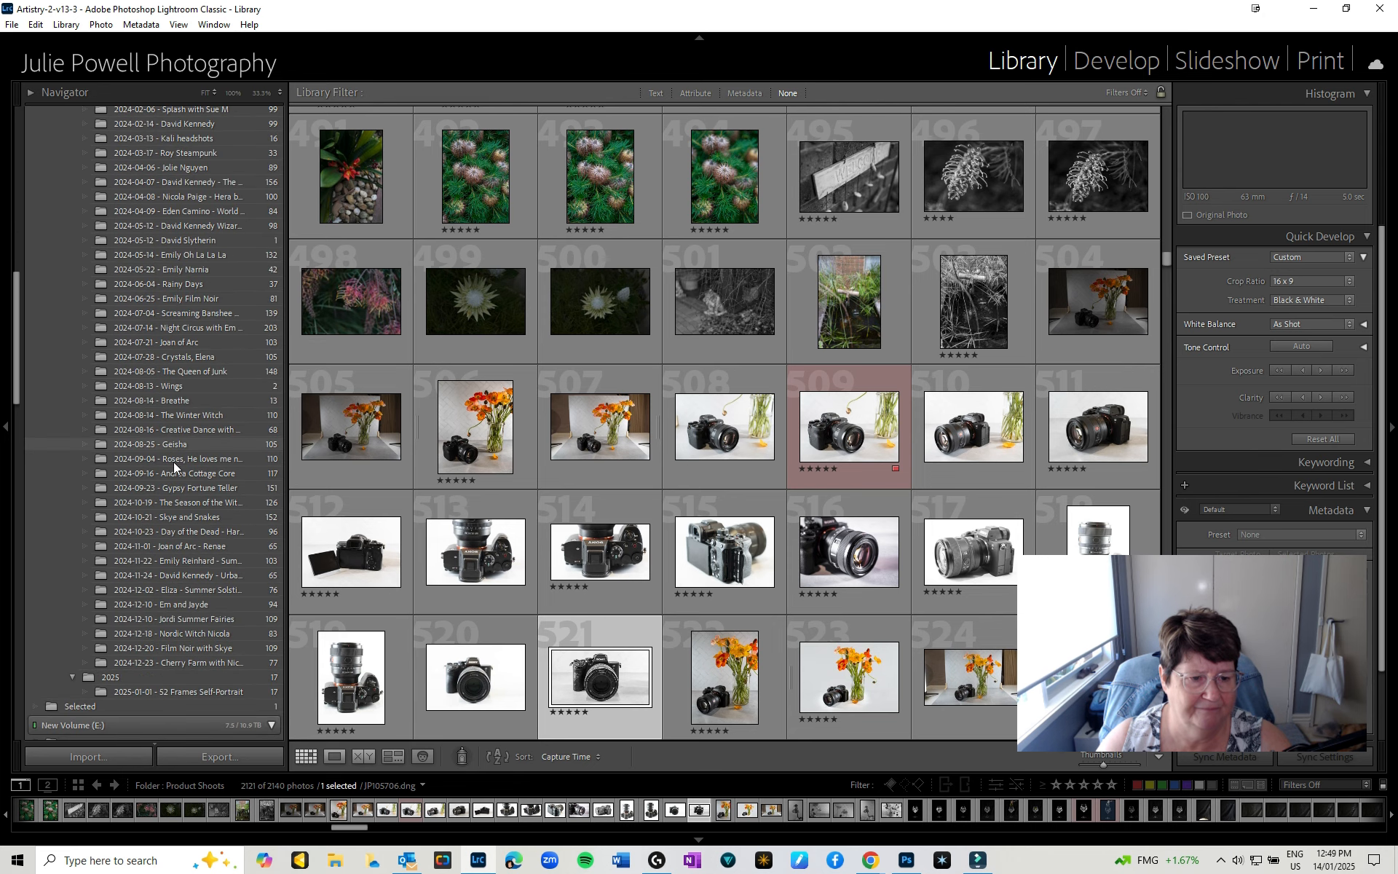
{"action": "left_click", "coordinate": [204, 662]}
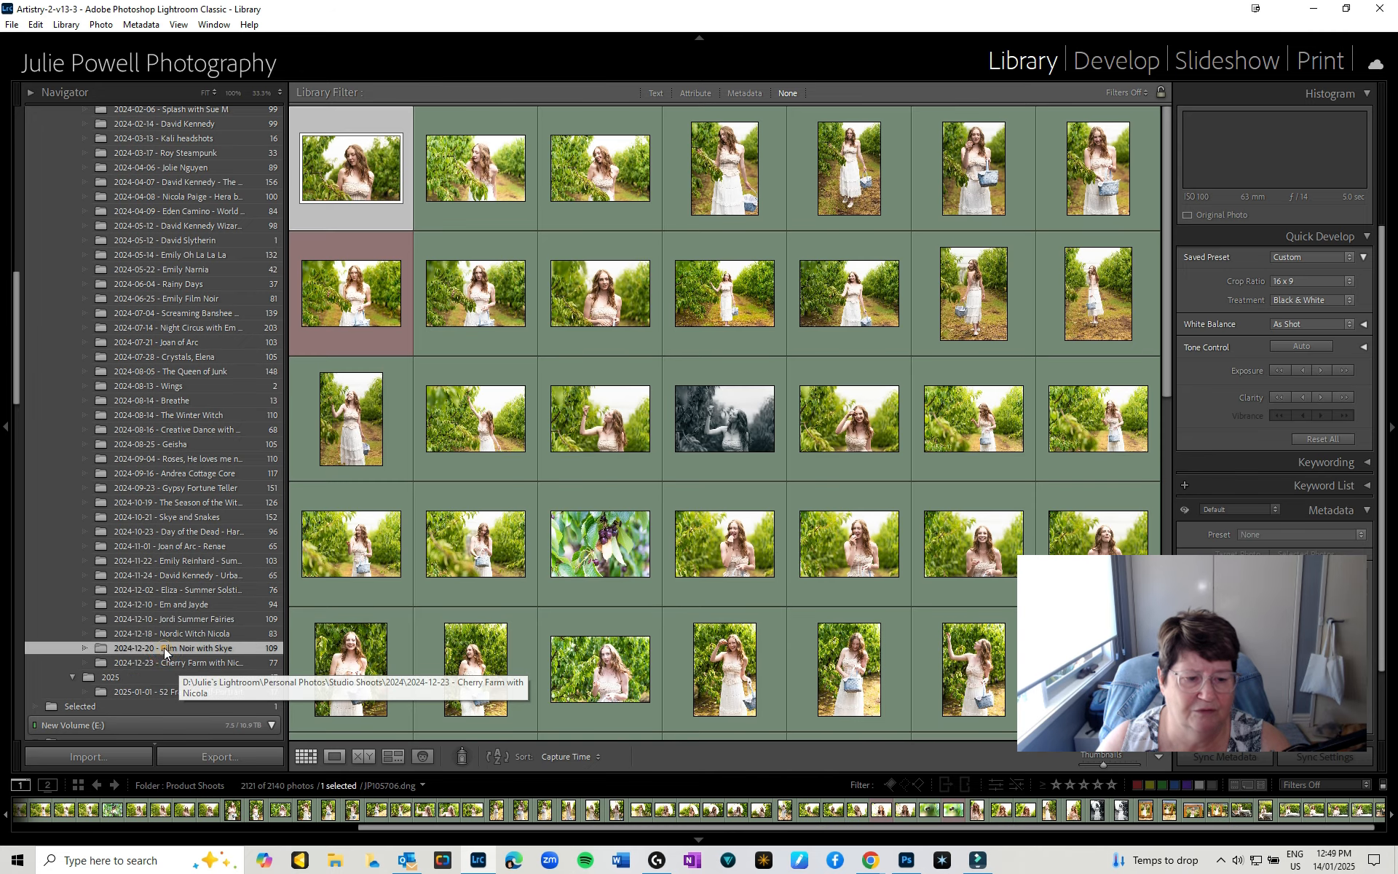
{"action": "left_click", "coordinate": [165, 654]}
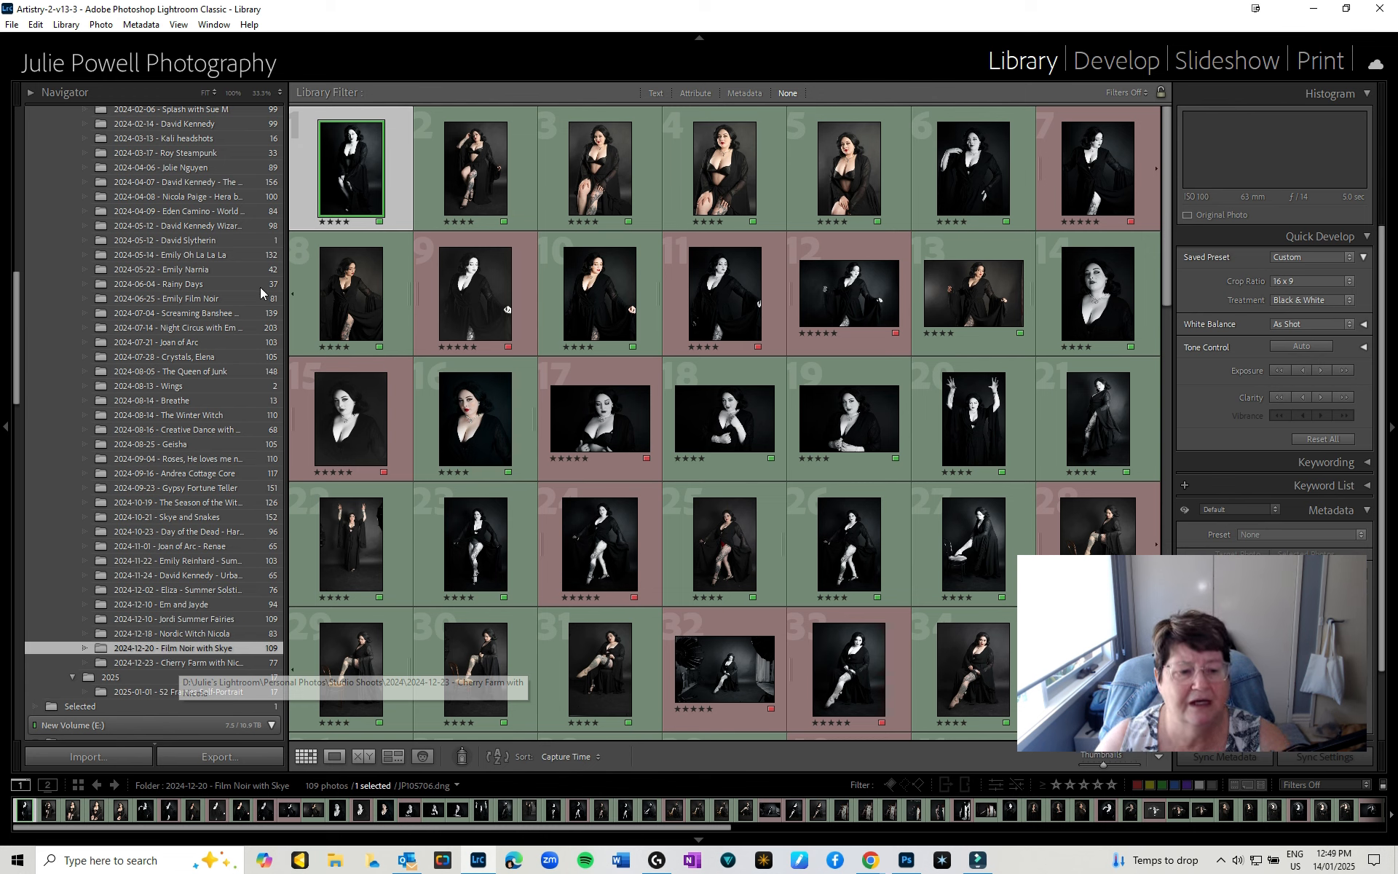
{"action": "right_click", "coordinate": [167, 651]}
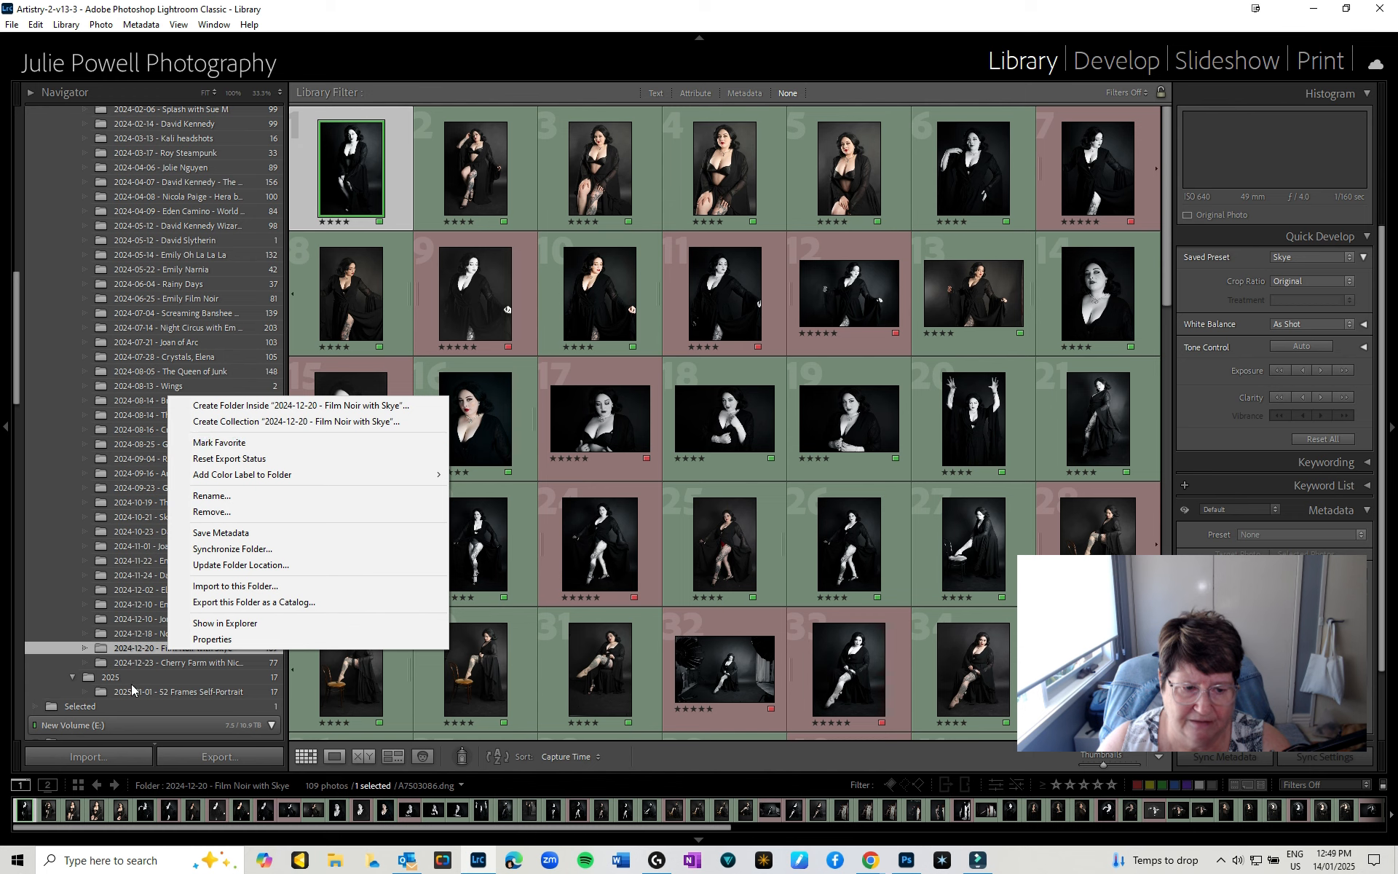
{"action": "left_click", "coordinate": [132, 652]}
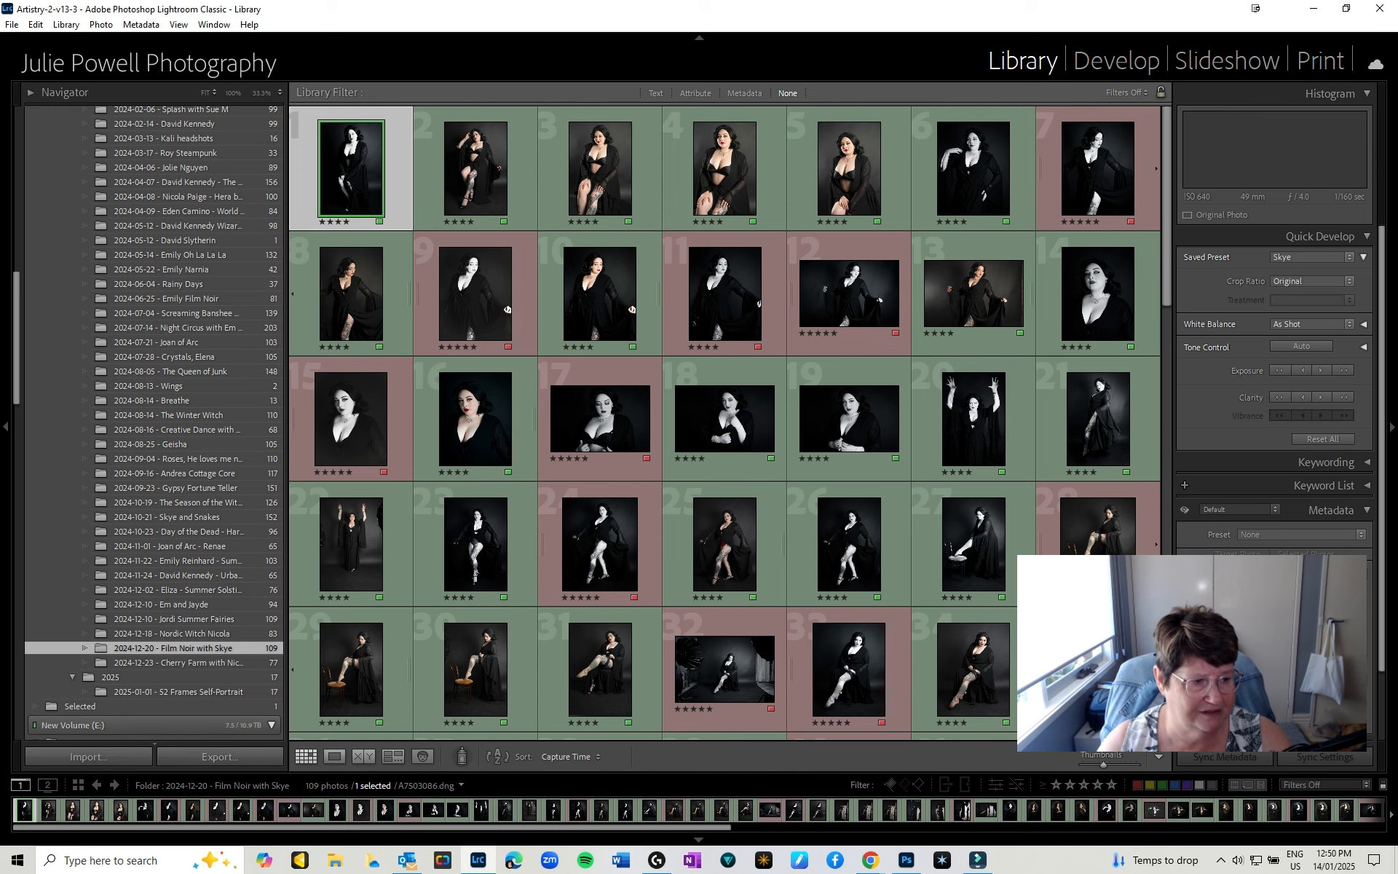
Open the round-spotlight portrait A7S03213-Edit.psd in the Develop module and set up its export with the Social Media preset.
{"action": "key", "text": "d"}
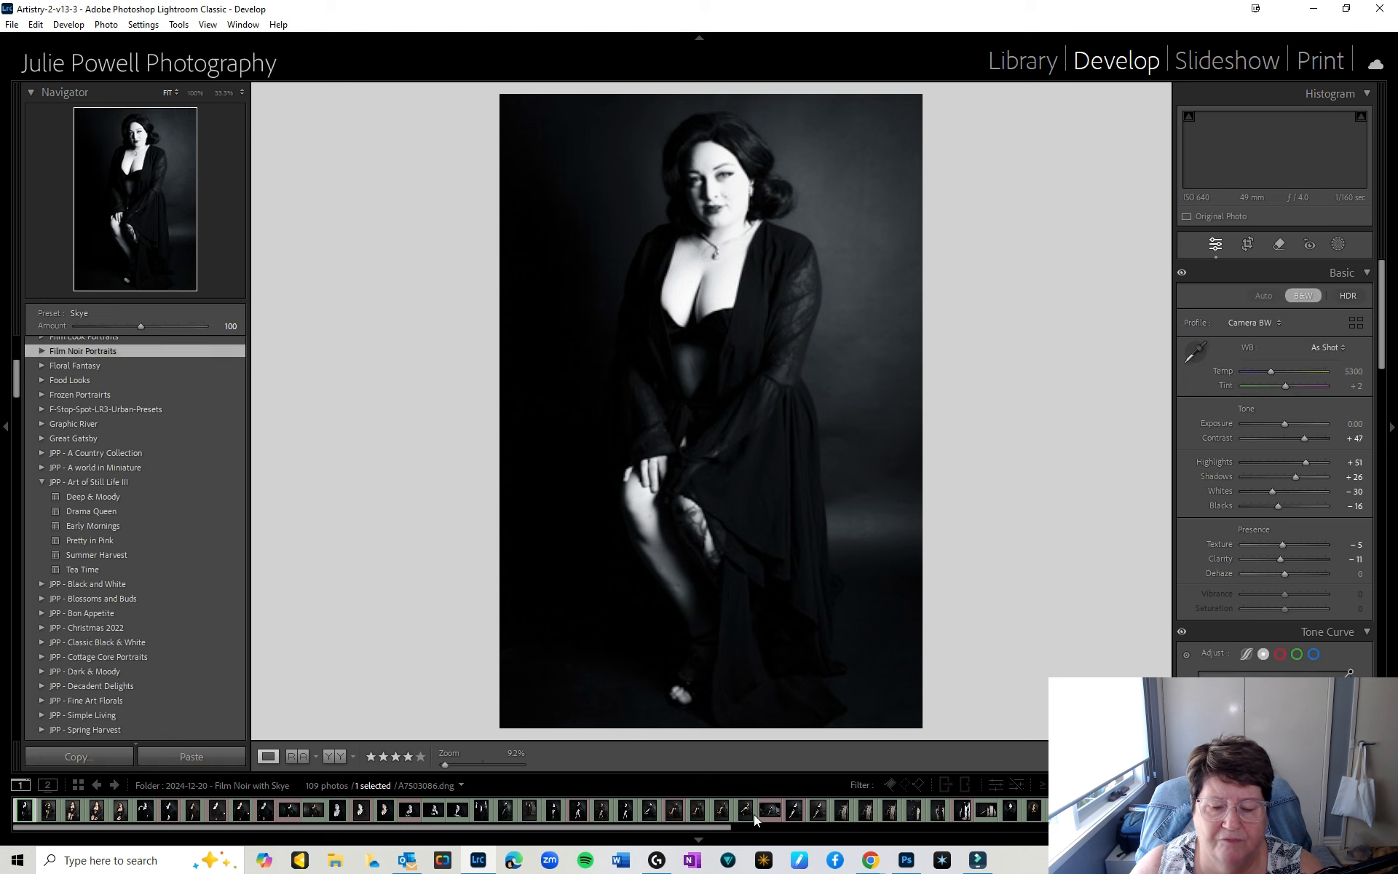
{"action": "mouse_move", "coordinate": [685, 828]}
{"action": "left_mouse_down"}
{"action": "mouse_move", "coordinate": [723, 830]}
{"action": "mouse_move", "coordinate": [700, 831]}
{"action": "left_mouse_up"}
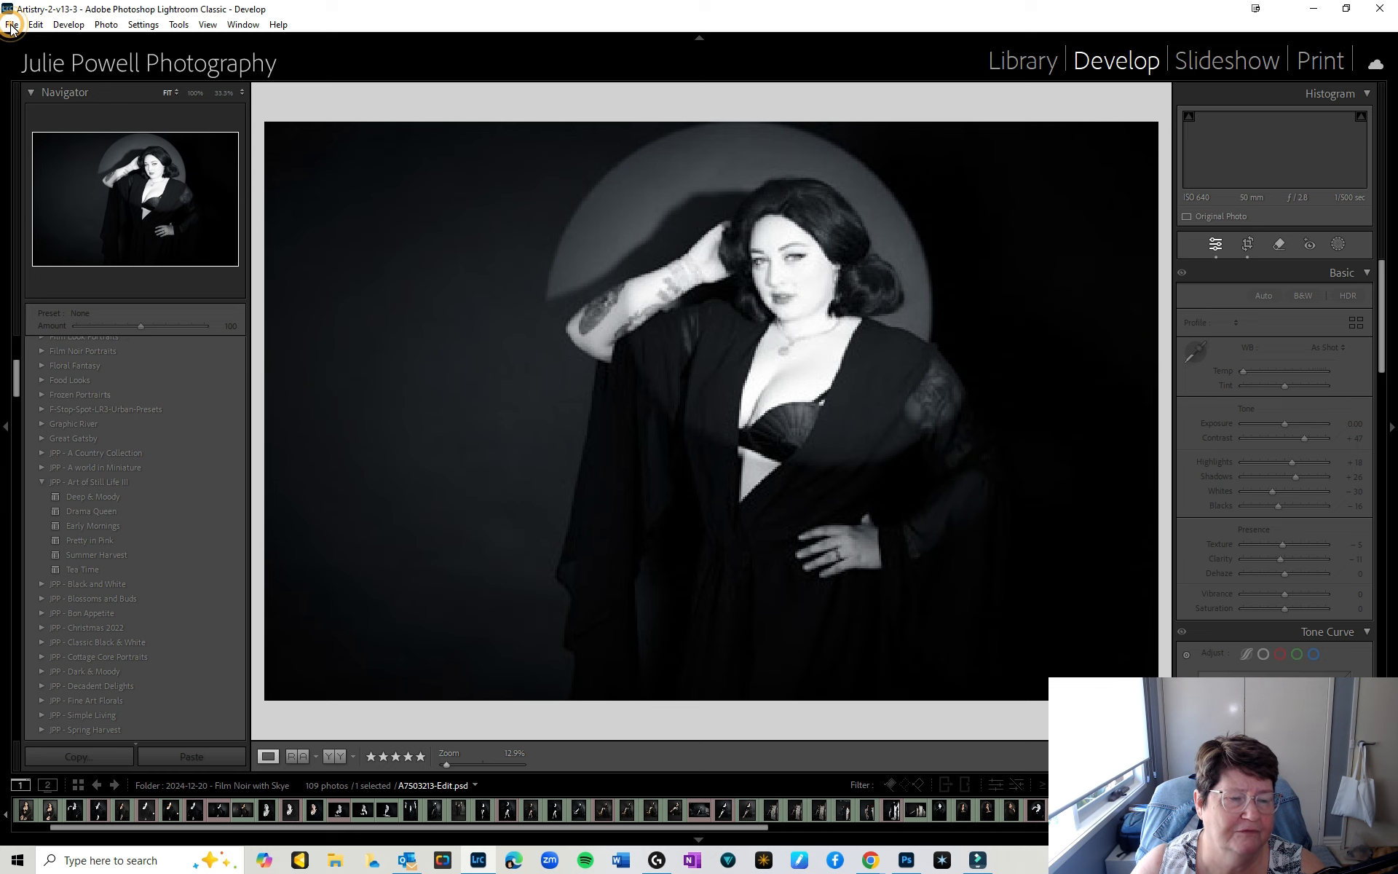
{"action": "left_click", "coordinate": [12, 25]}
{"action": "left_click", "coordinate": [37, 233]}
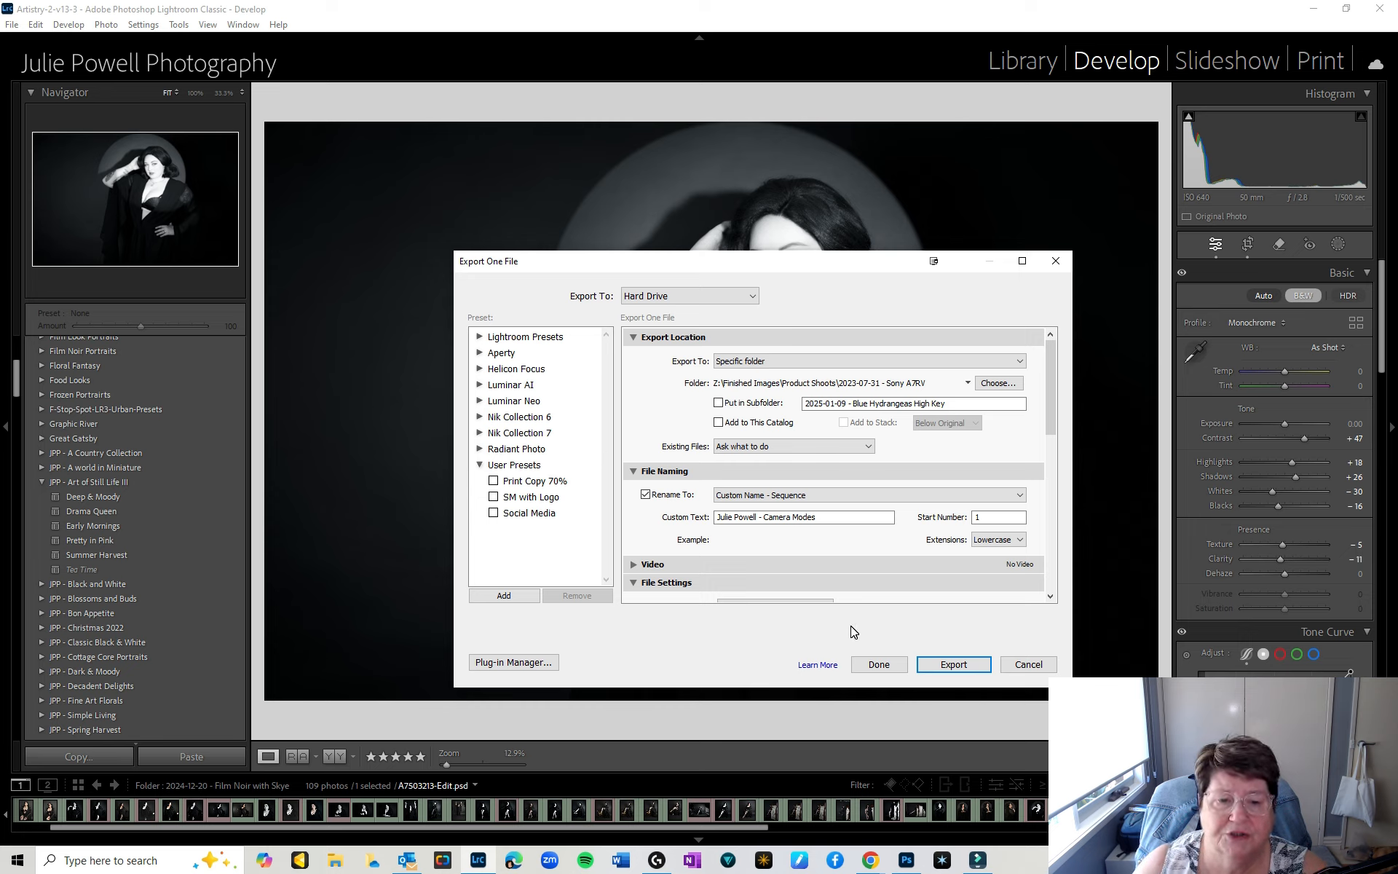
{"action": "left_click", "coordinate": [518, 515]}
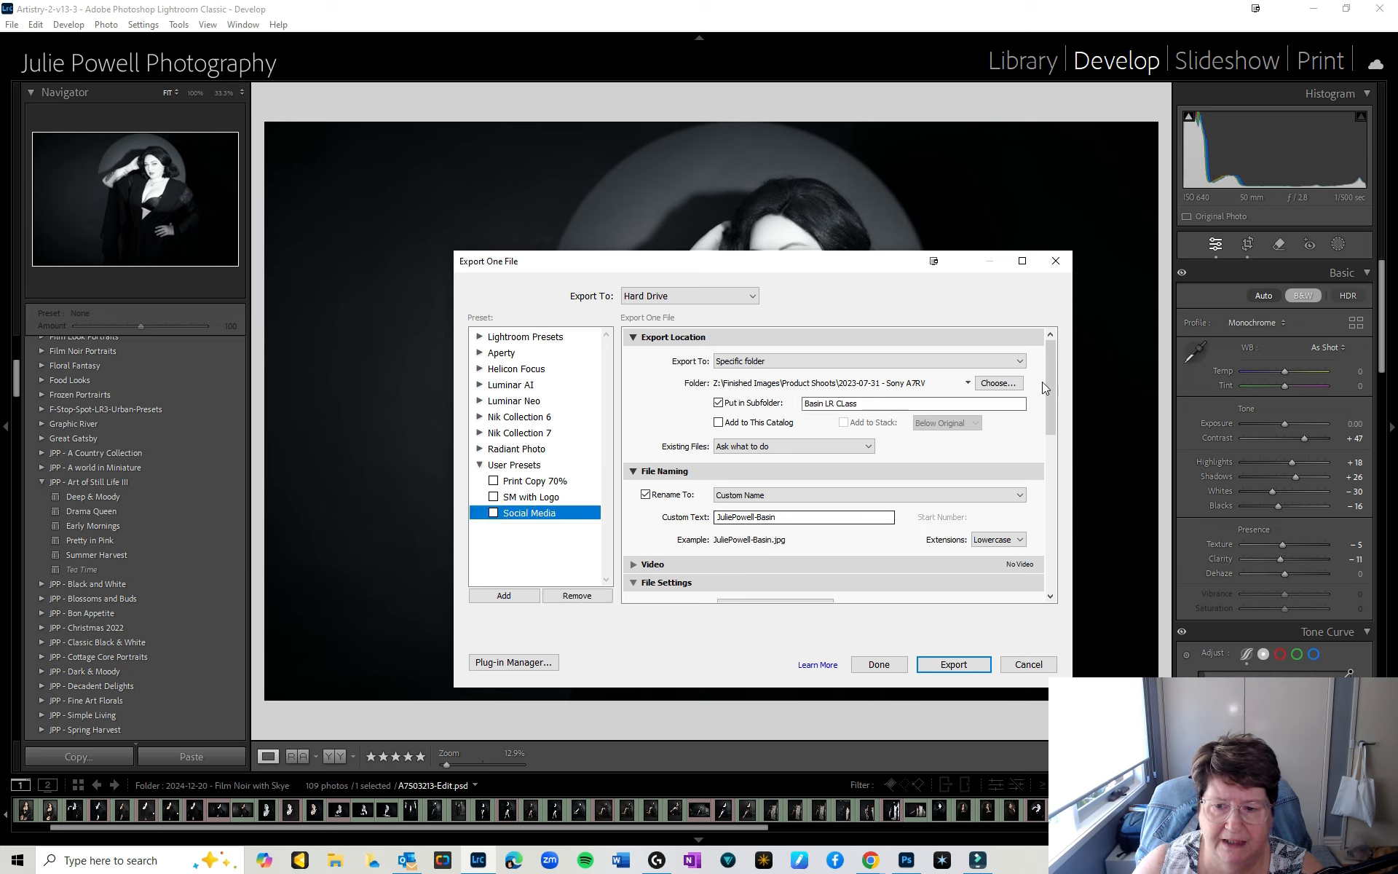
{"action": "left_click", "coordinate": [1001, 384]}
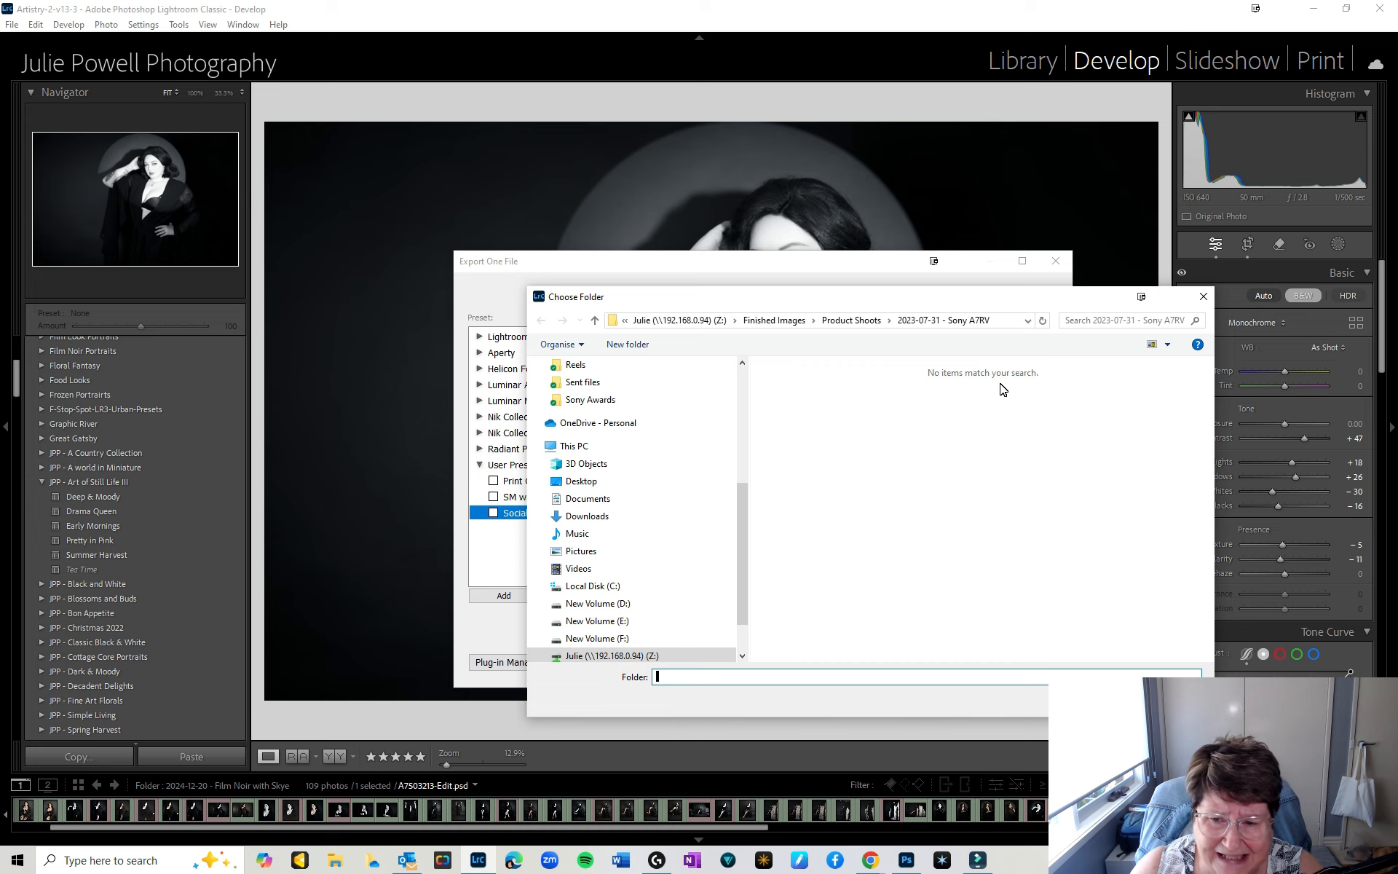
{"action": "left_click", "coordinate": [1168, 700]}
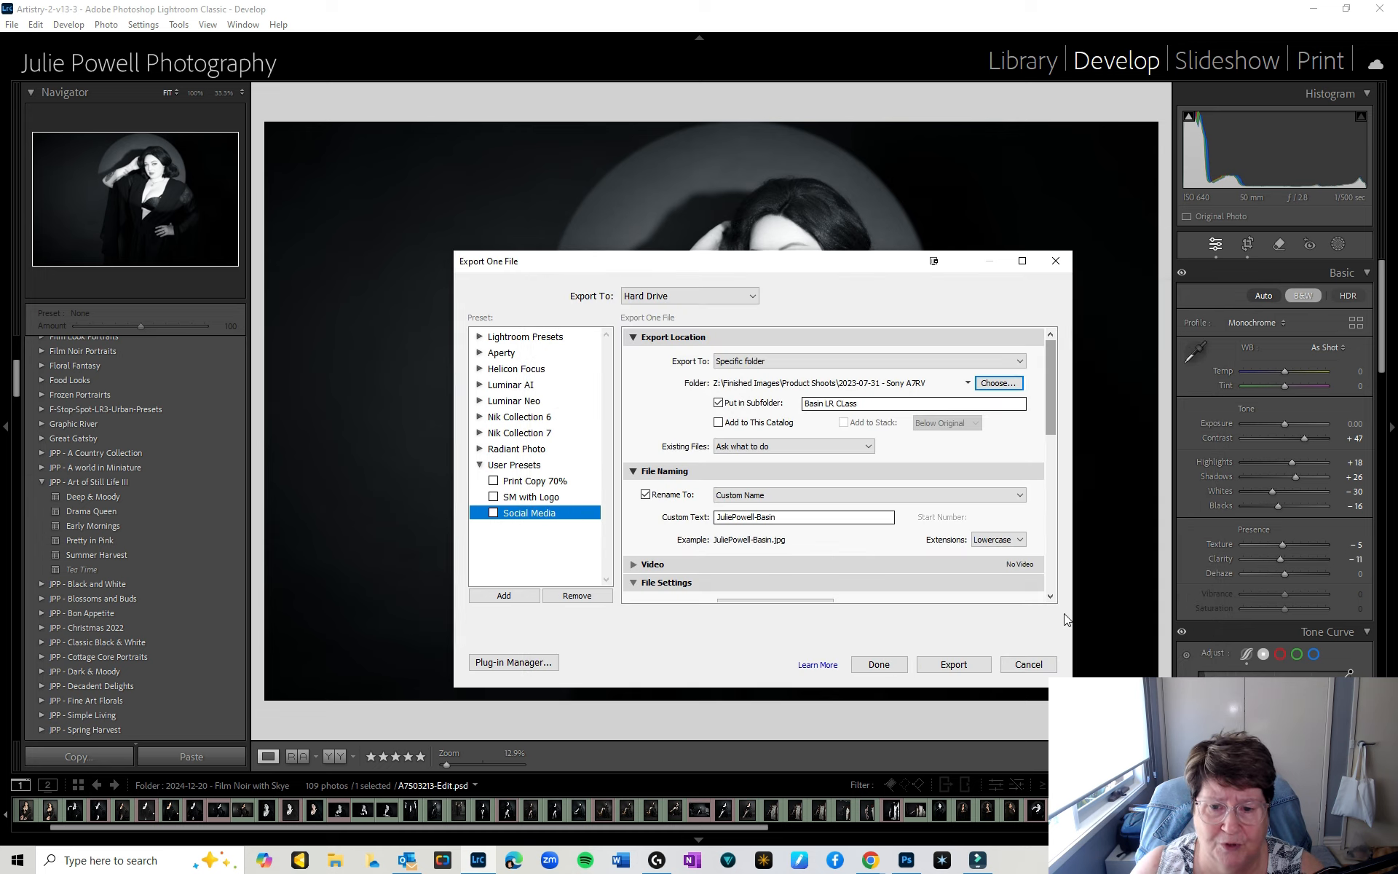